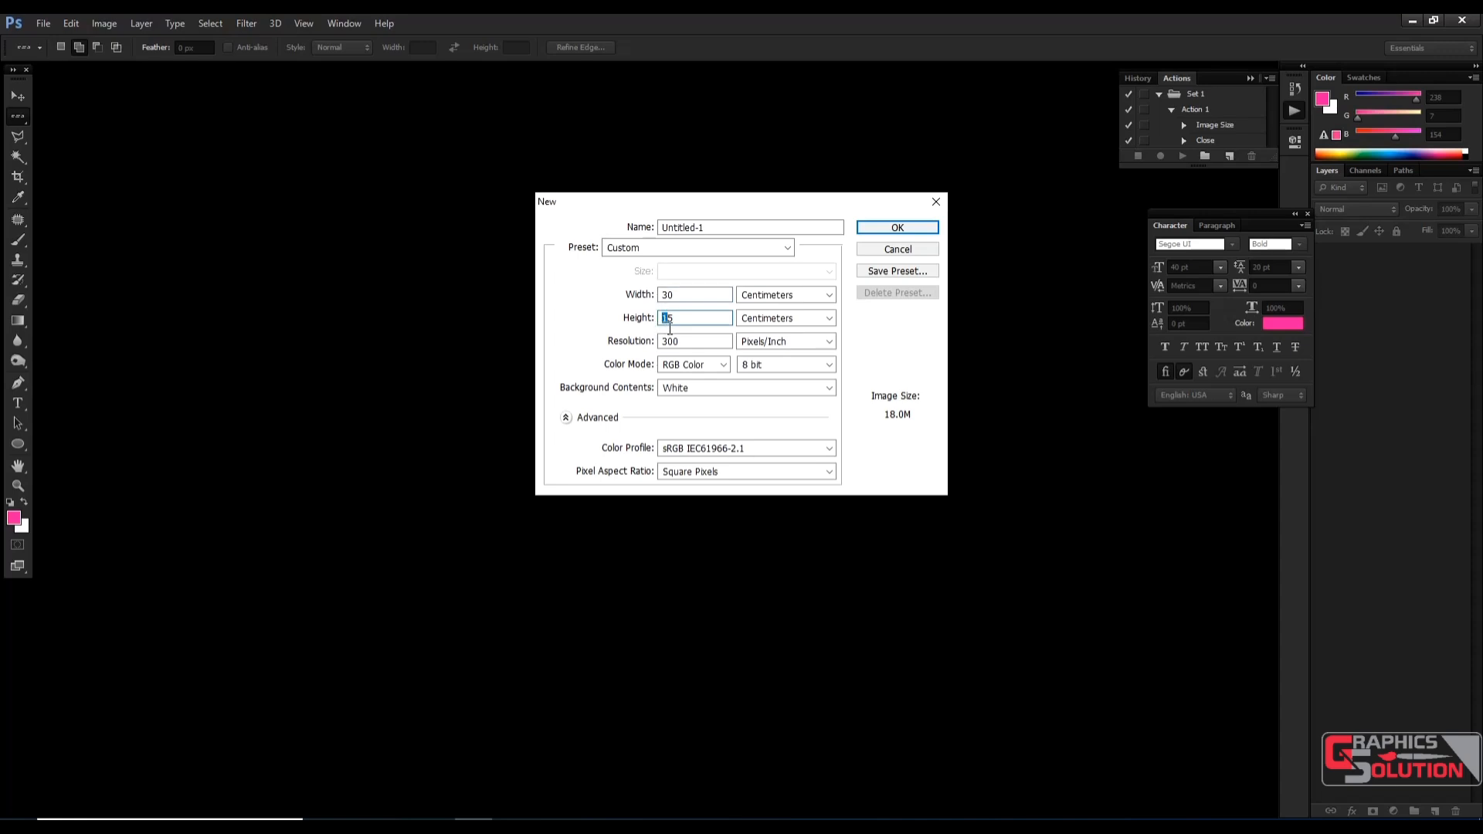
# Create a new document with the height set to 20 cm and the width kept at 30 cm
pyautogui.write('205')
pyautogui.press('BackSpace')
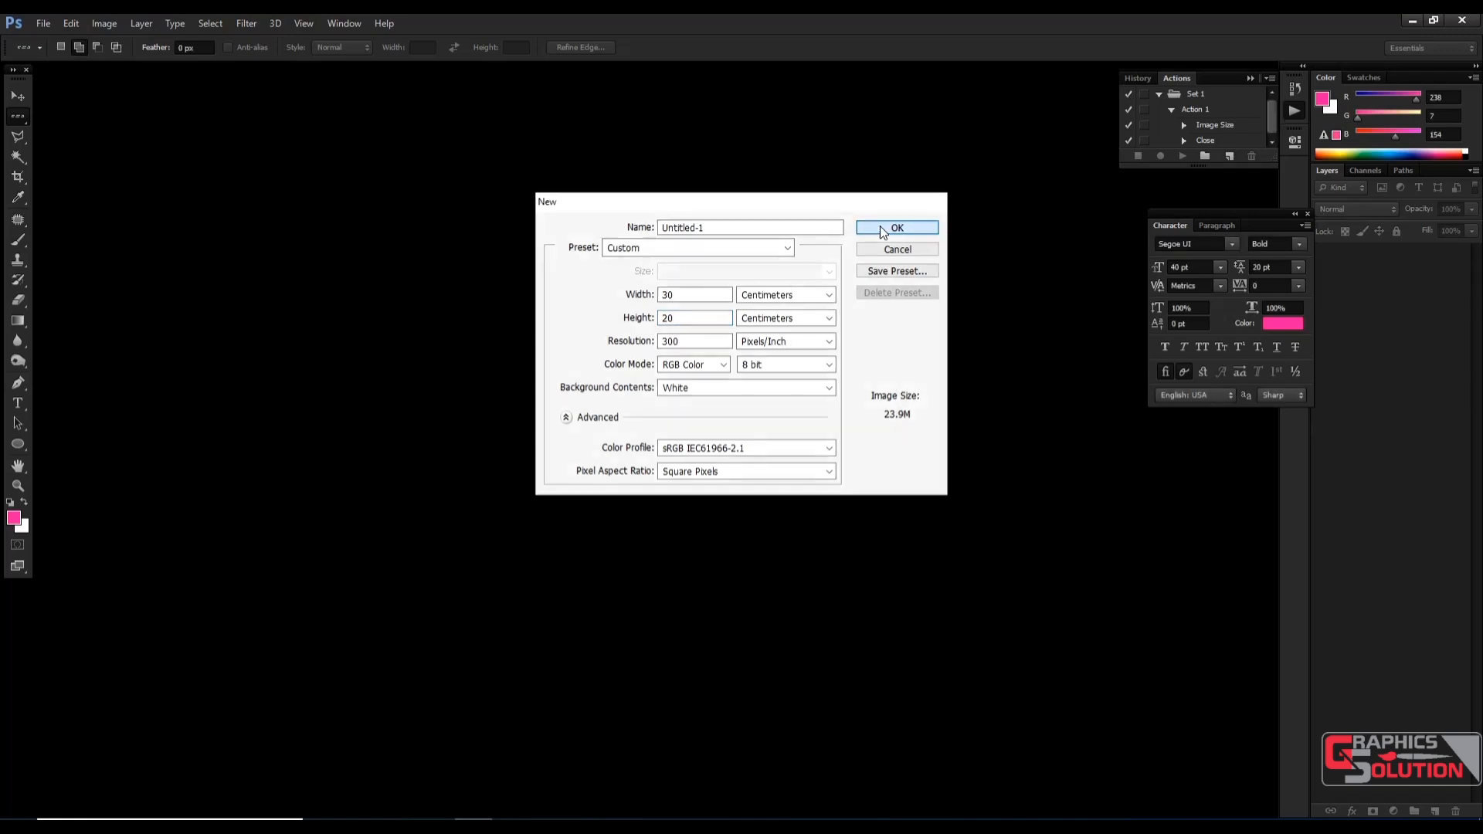
pyautogui.click(883, 230)
# Float the document in its own window with empty space around the canvas and place it in the middle of the workspace
pyautogui.click(18, 97)
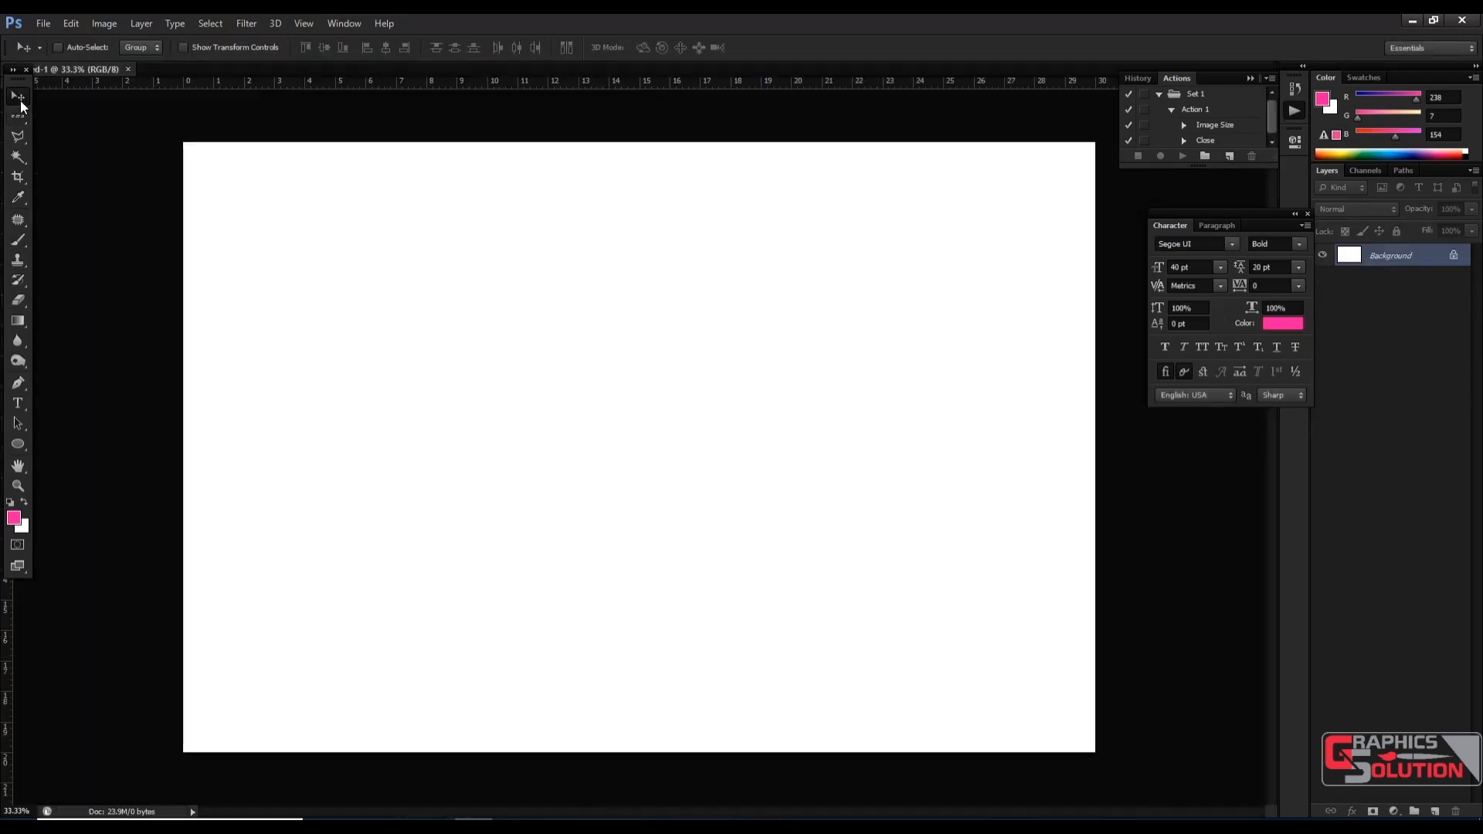
pyautogui.moveTo(67, 71); pyautogui.dragTo(269, 138)
pyautogui.scroll(-1, 627, 394)
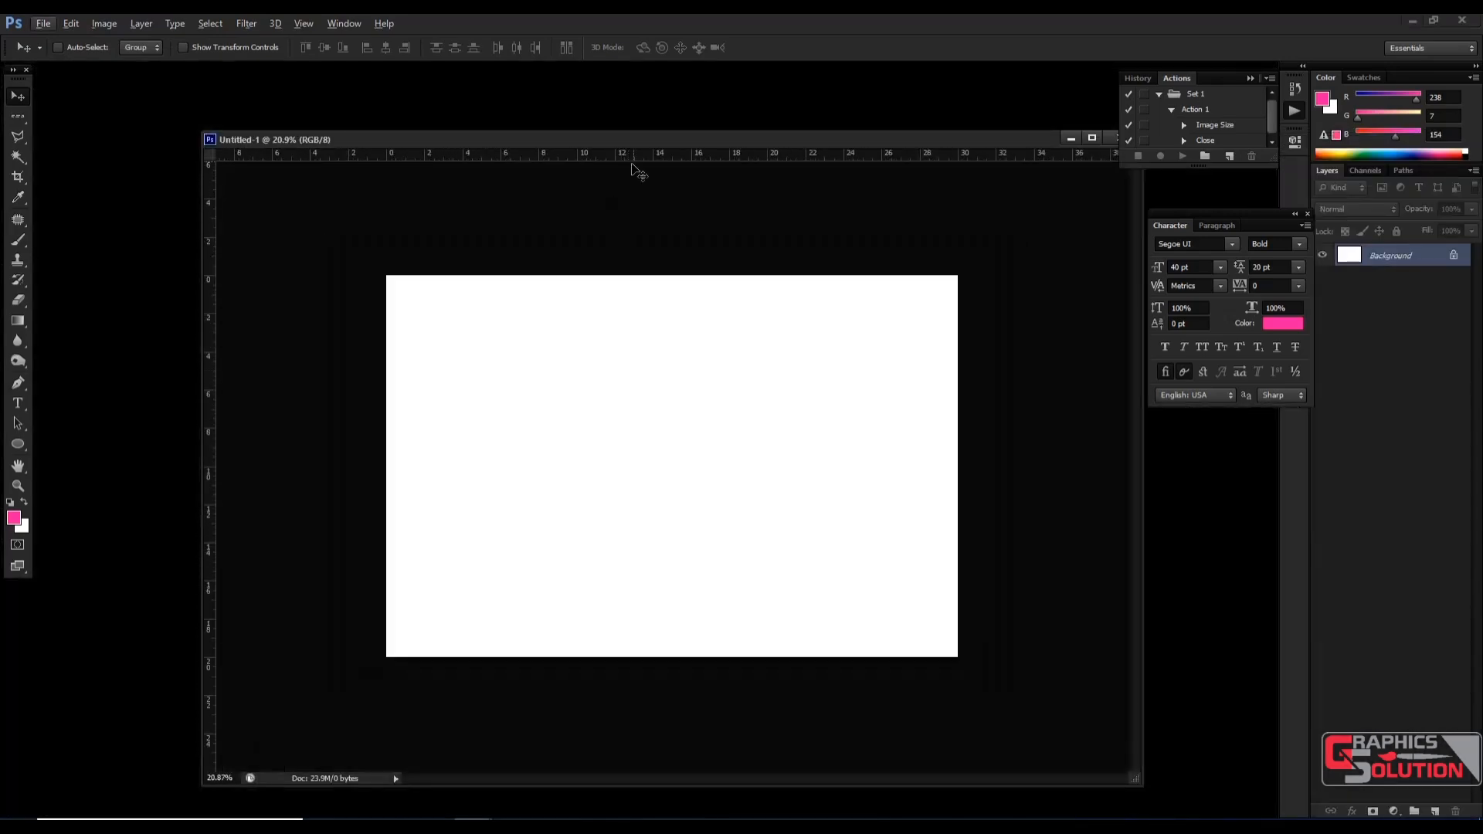
pyautogui.moveTo(647, 139); pyautogui.dragTo(562, 124)
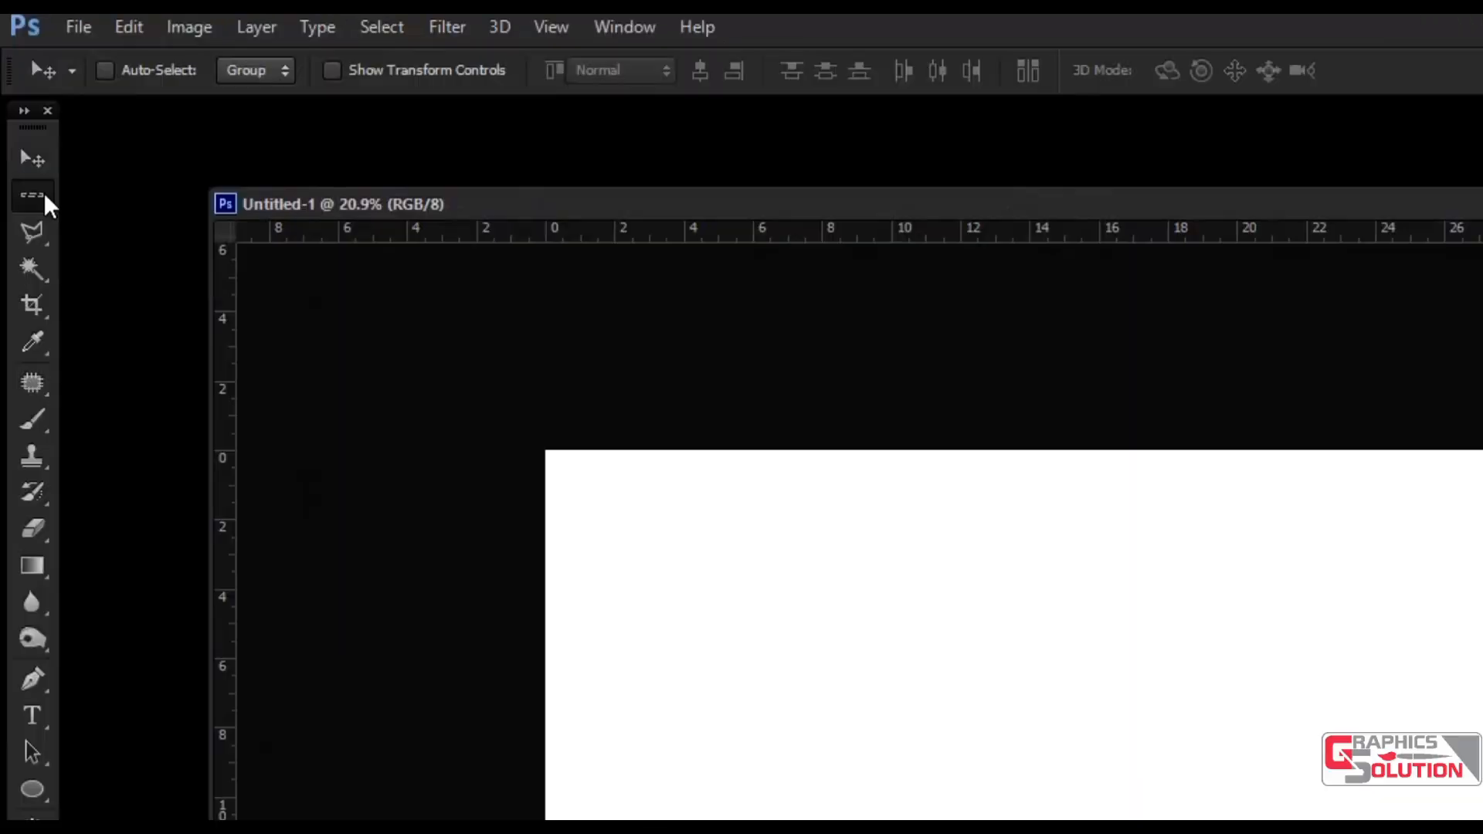
# Select a rectangle about 10.5 by 4.5 cm in the upper-left area of the canvas with the Rectangular Marquee tool
pyautogui.click(23, 115)
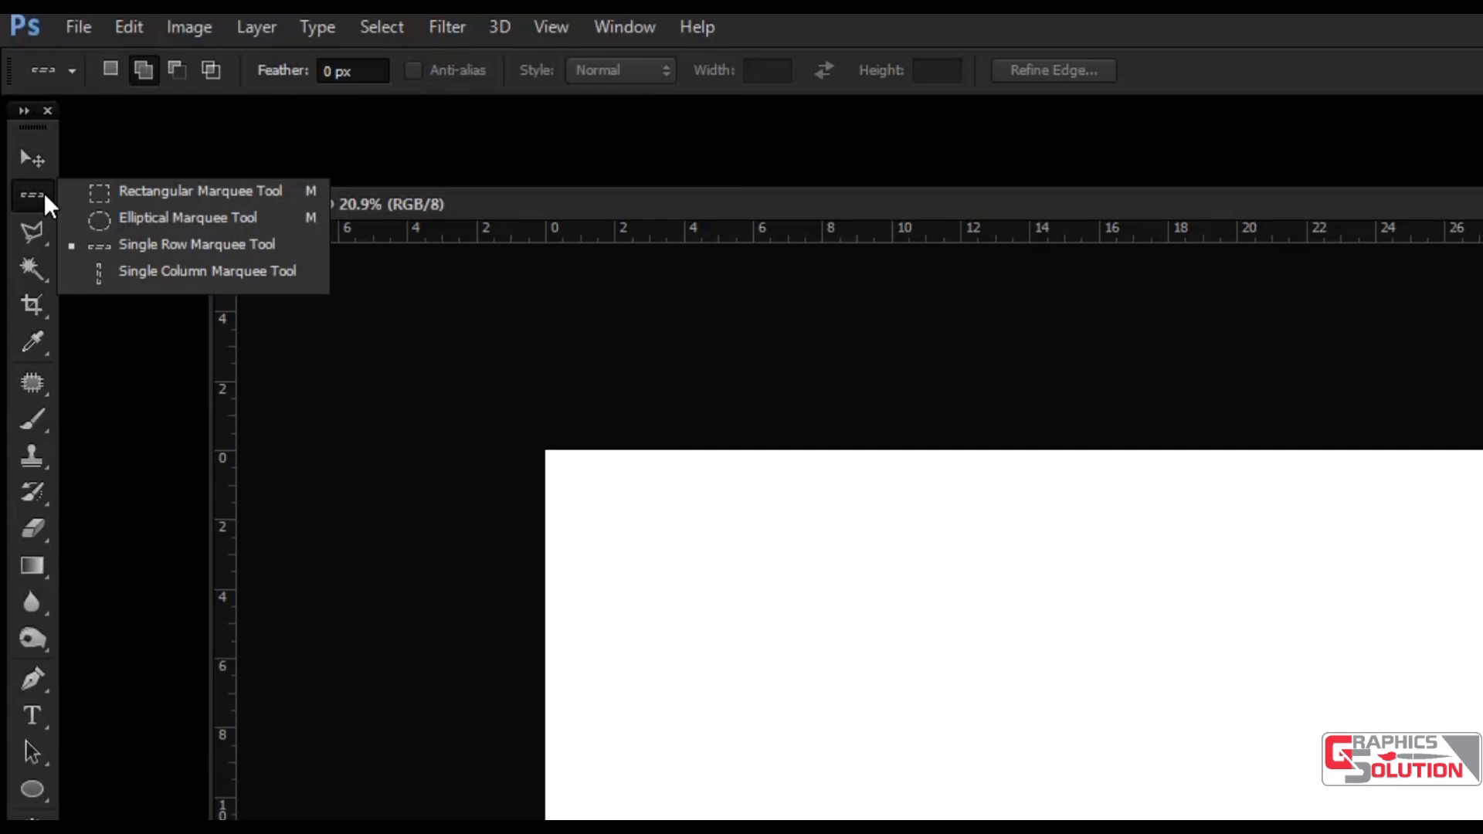
pyautogui.click(131, 191)
pyautogui.press('v')
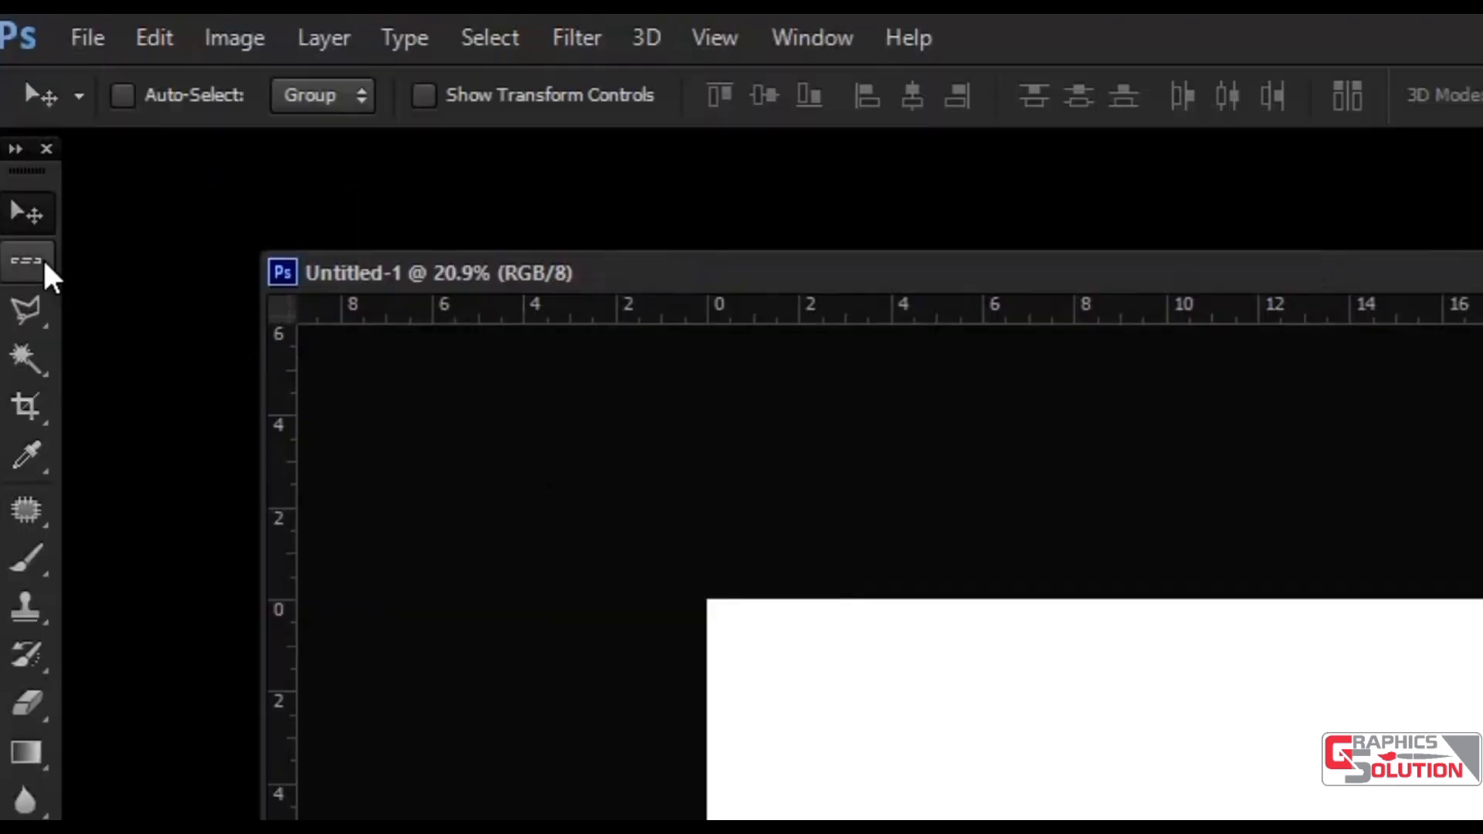
pyautogui.click(44, 263)
pyautogui.click(174, 253)
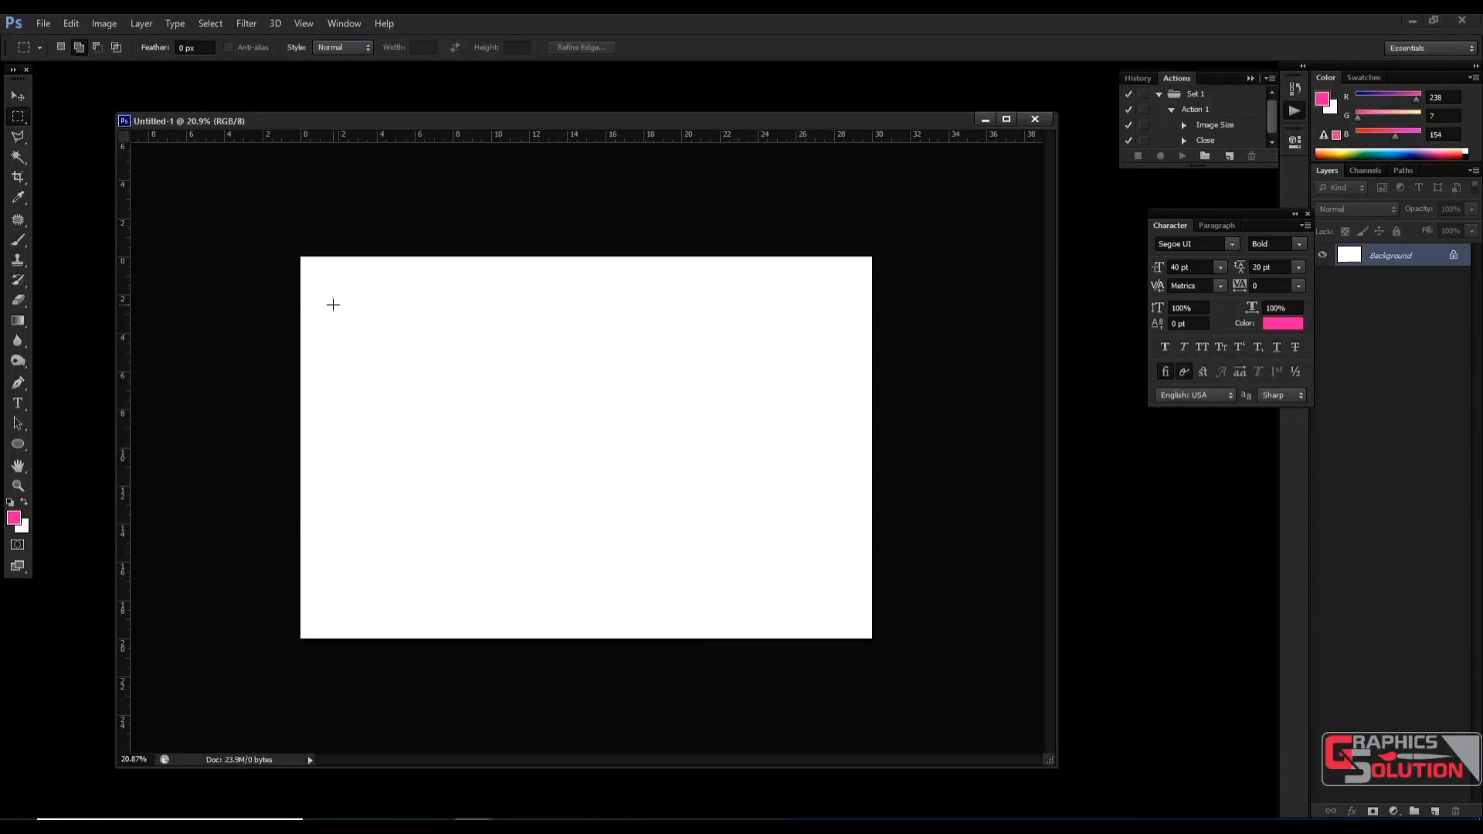
pyautogui.moveTo(349, 317); pyautogui.dragTo(533, 391)
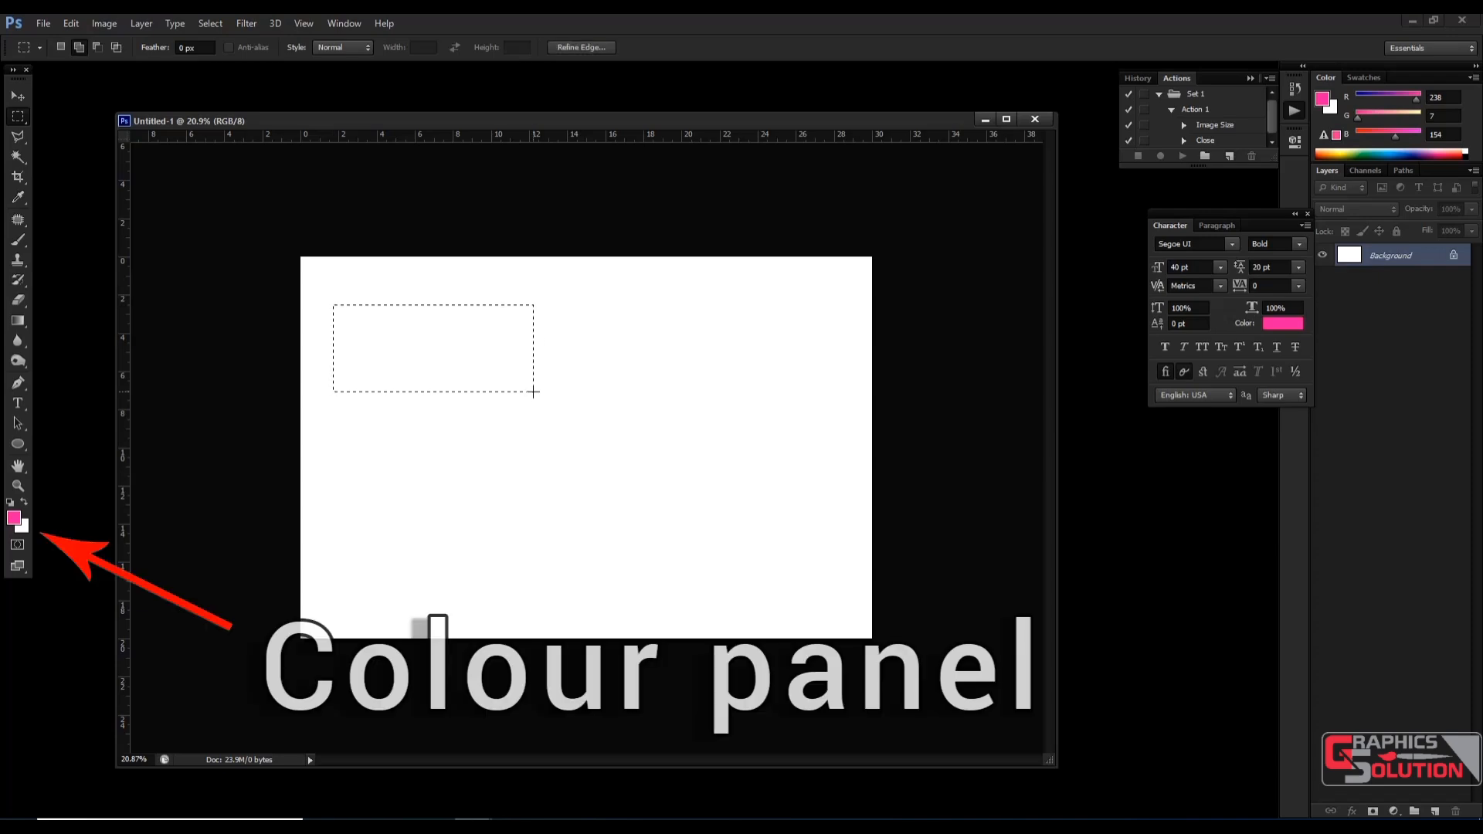
# Set the foreground colour to blue, RGB 24, 14, 230
pyautogui.click(14, 518)
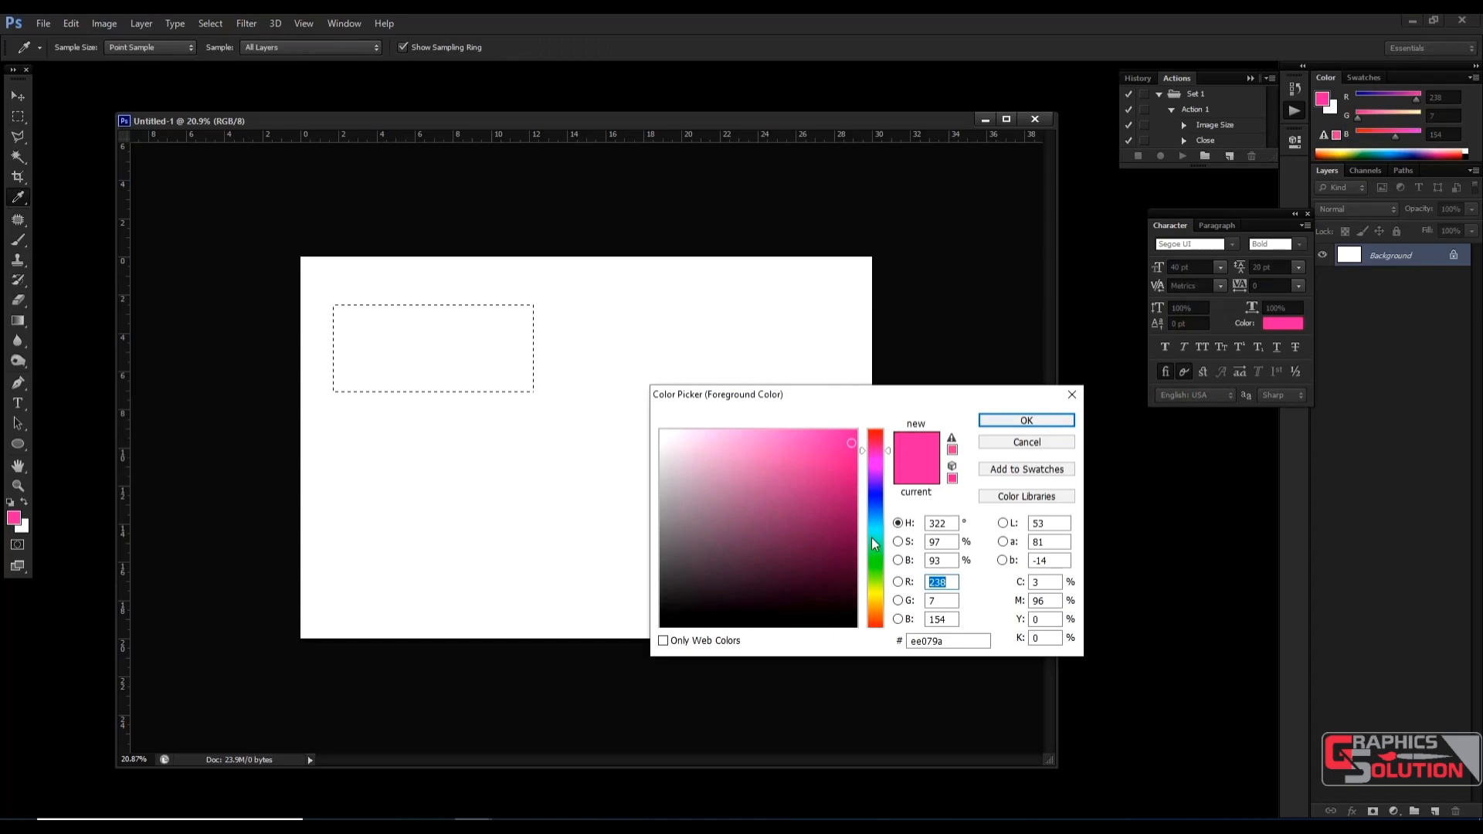
pyautogui.click(880, 494)
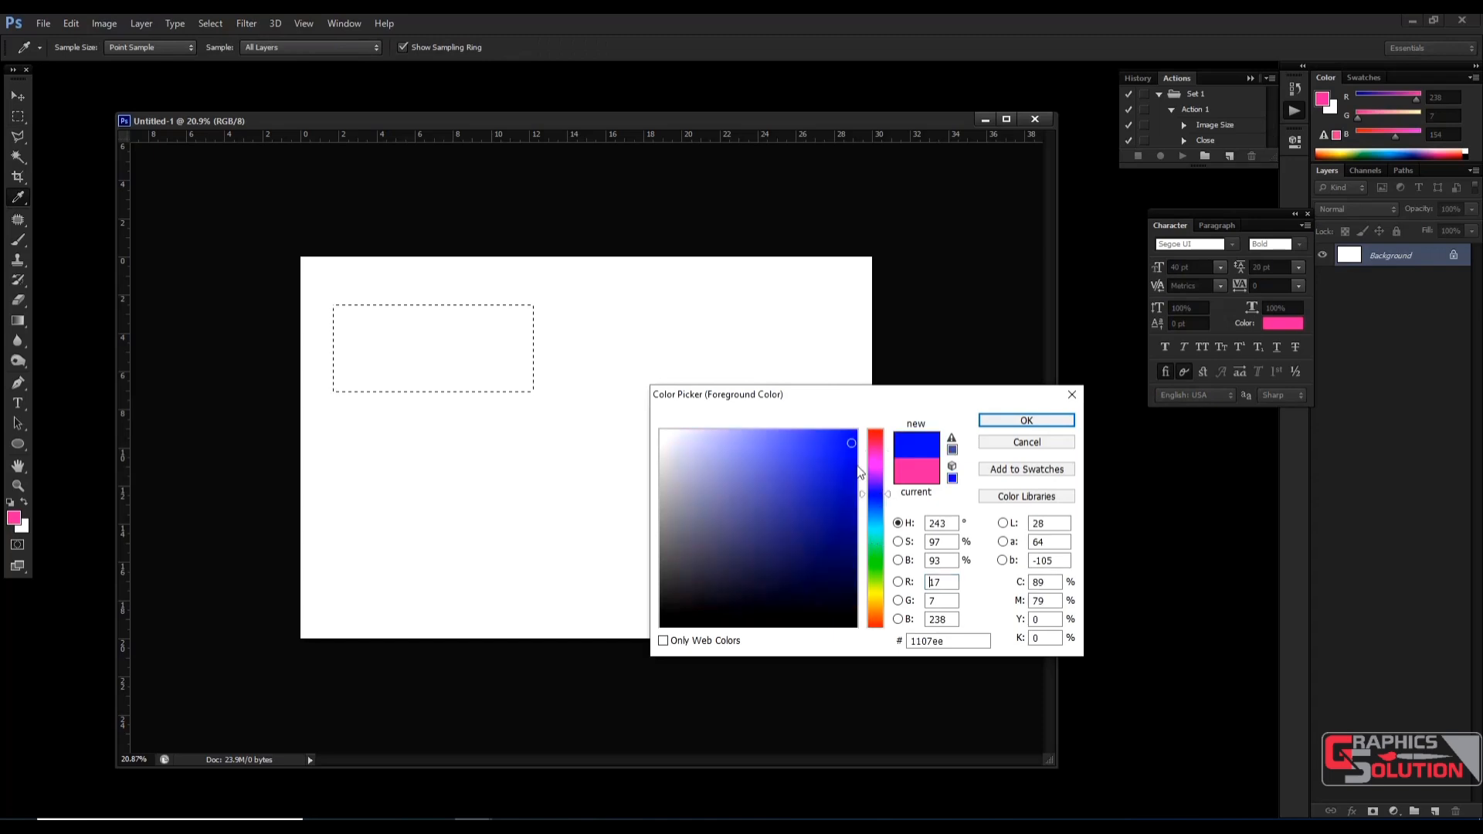
pyautogui.click(845, 449)
pyautogui.click(1011, 421)
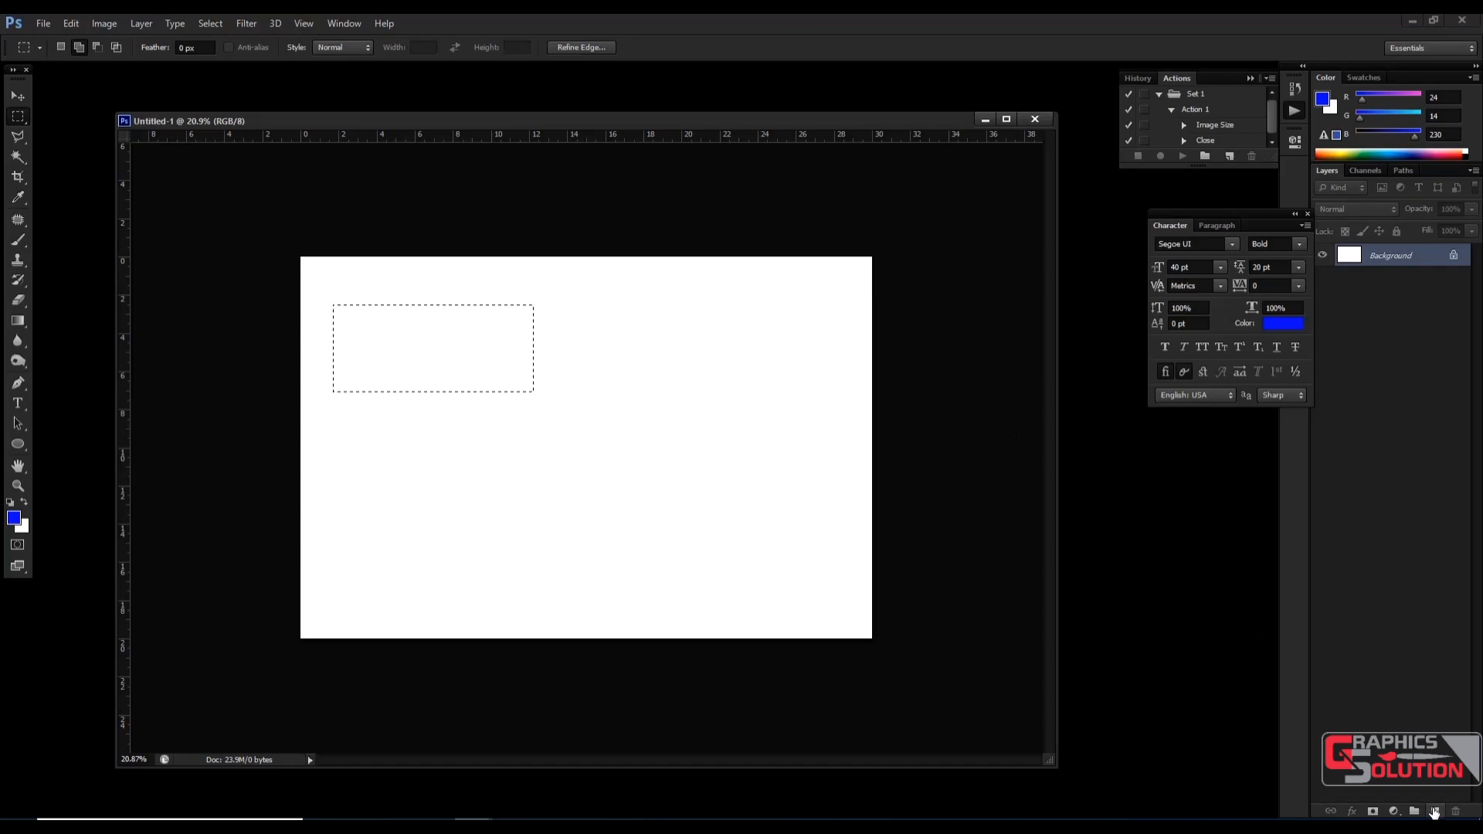
# Fill the rectangular selection with the foreground colour on a new layer and deselect it
pyautogui.click(1434, 812)
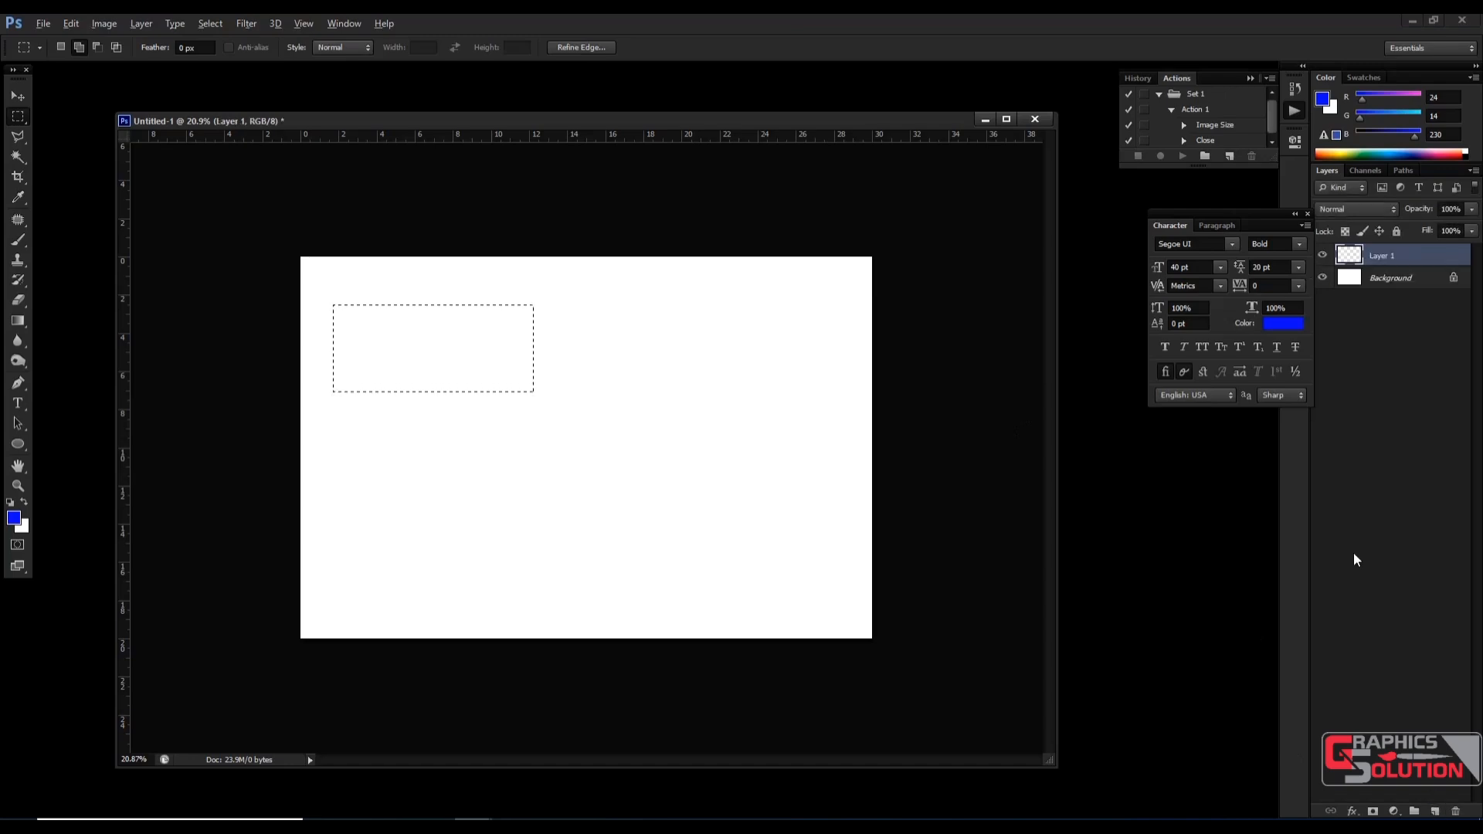
pyautogui.hotkey('alt', 'Delete')
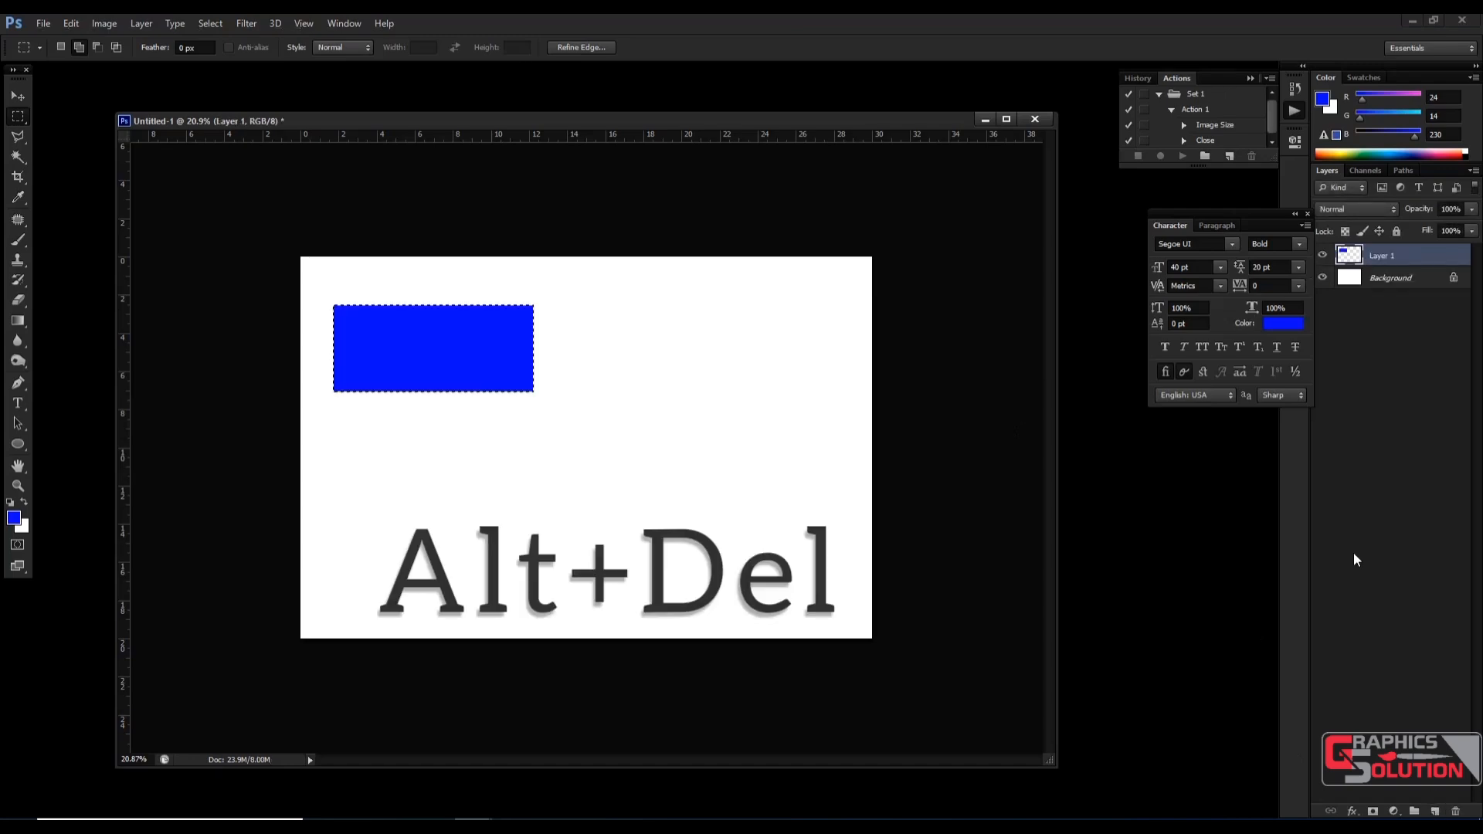
pyautogui.hotkey('ctrl', 'd')
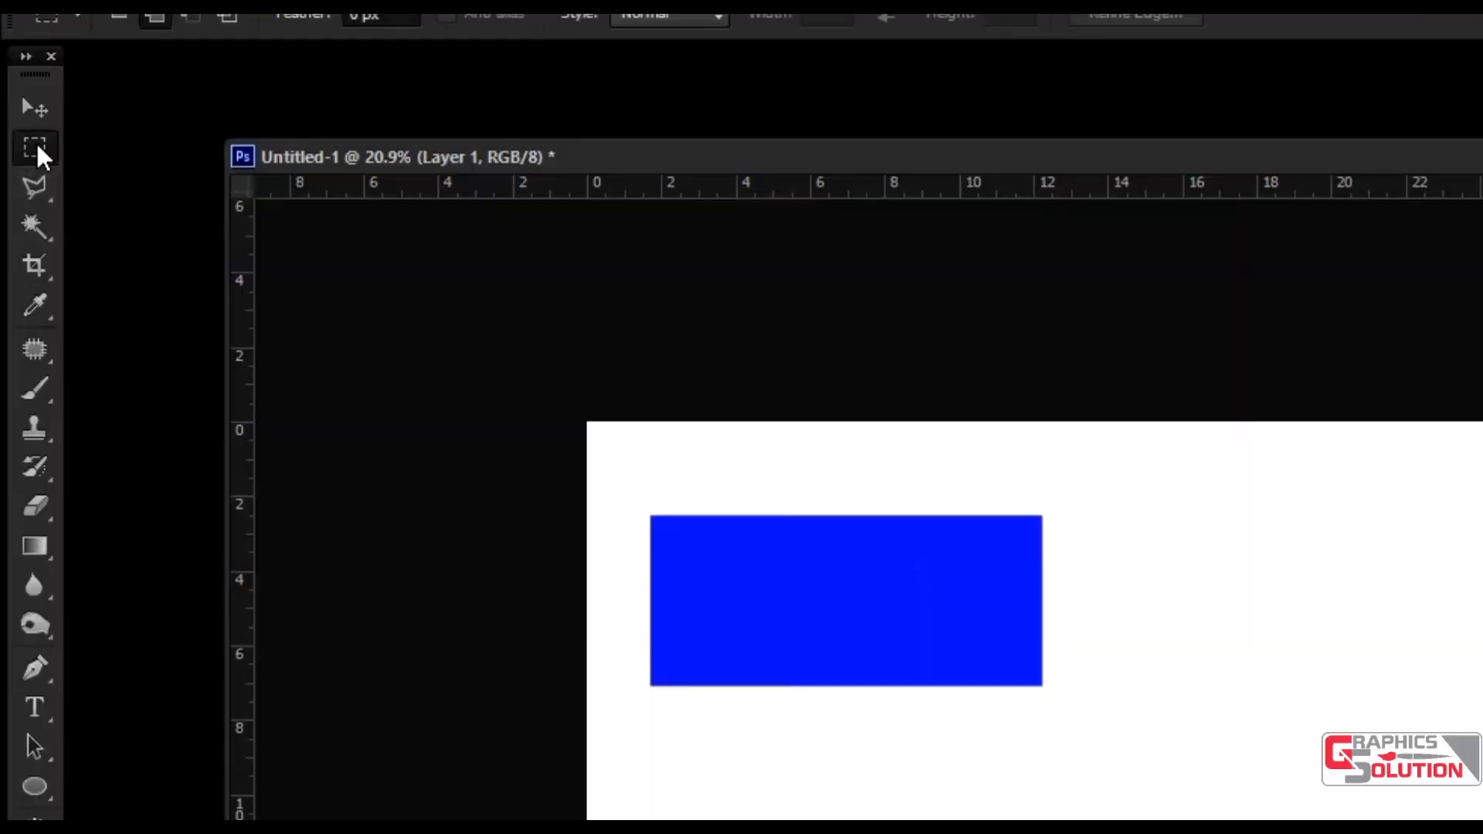
# Select an ellipse about 11.5 by 5 cm beside the blue rectangle with the Elliptical Marquee tool
pyautogui.rightClick(18, 117)
pyautogui.click(51, 126)
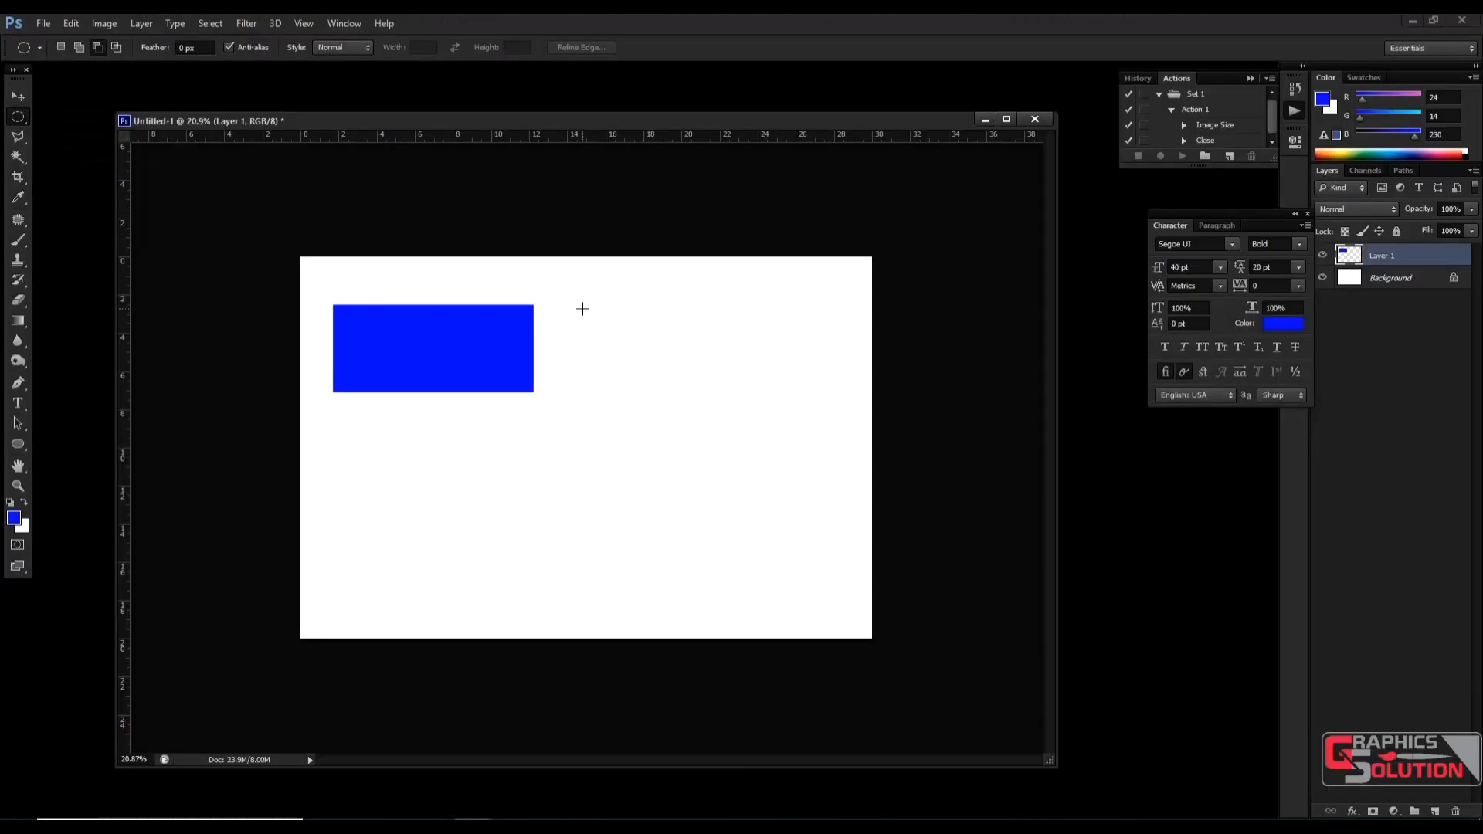
pyautogui.moveTo(582, 309); pyautogui.dragTo(803, 402)
# Set the foreground colour to green, RGB 14, 230, 44, and fill the elliptical selection with it on a new layer
pyautogui.click(14, 517)
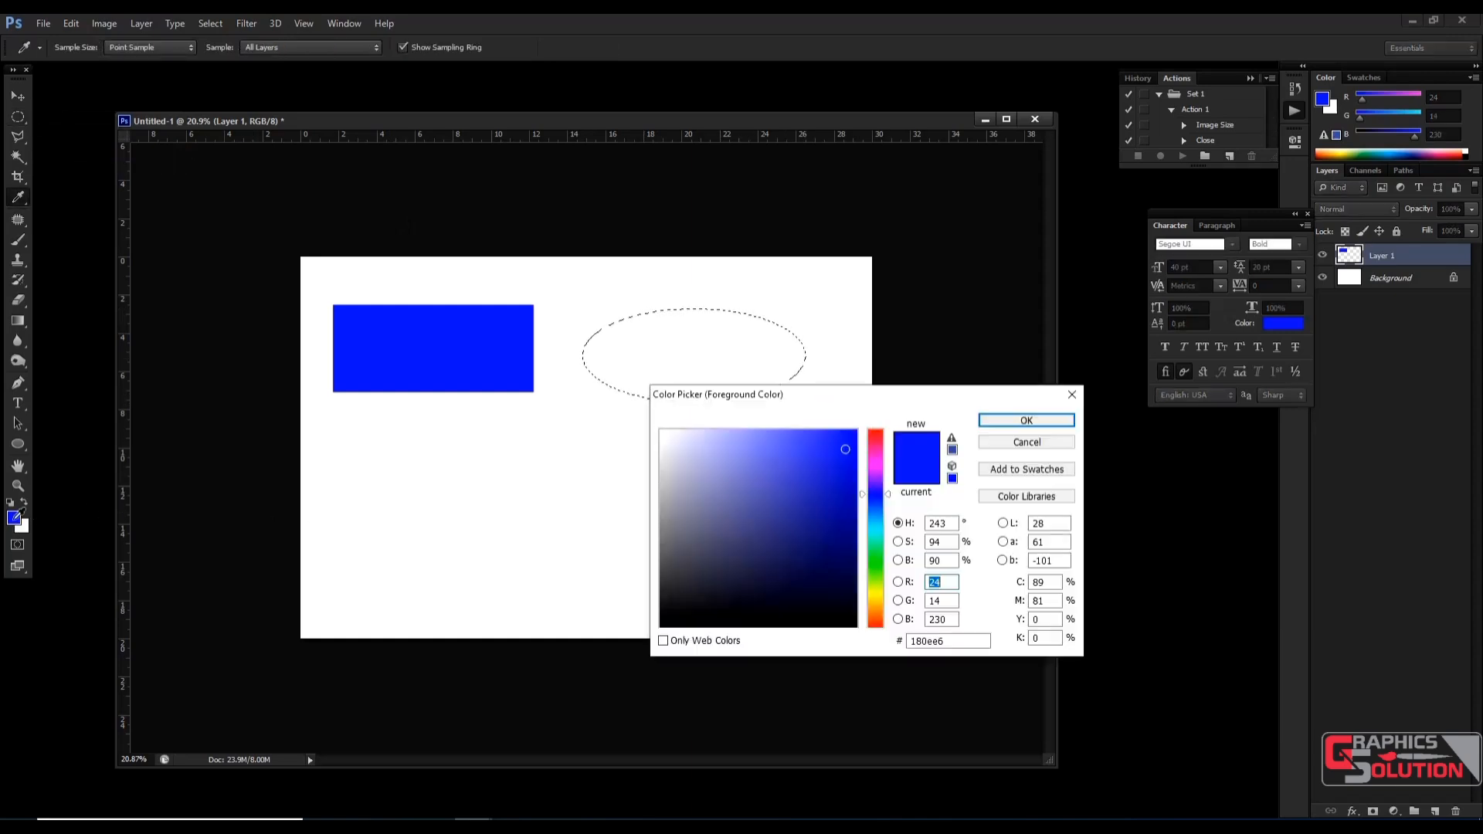
pyautogui.click(879, 564)
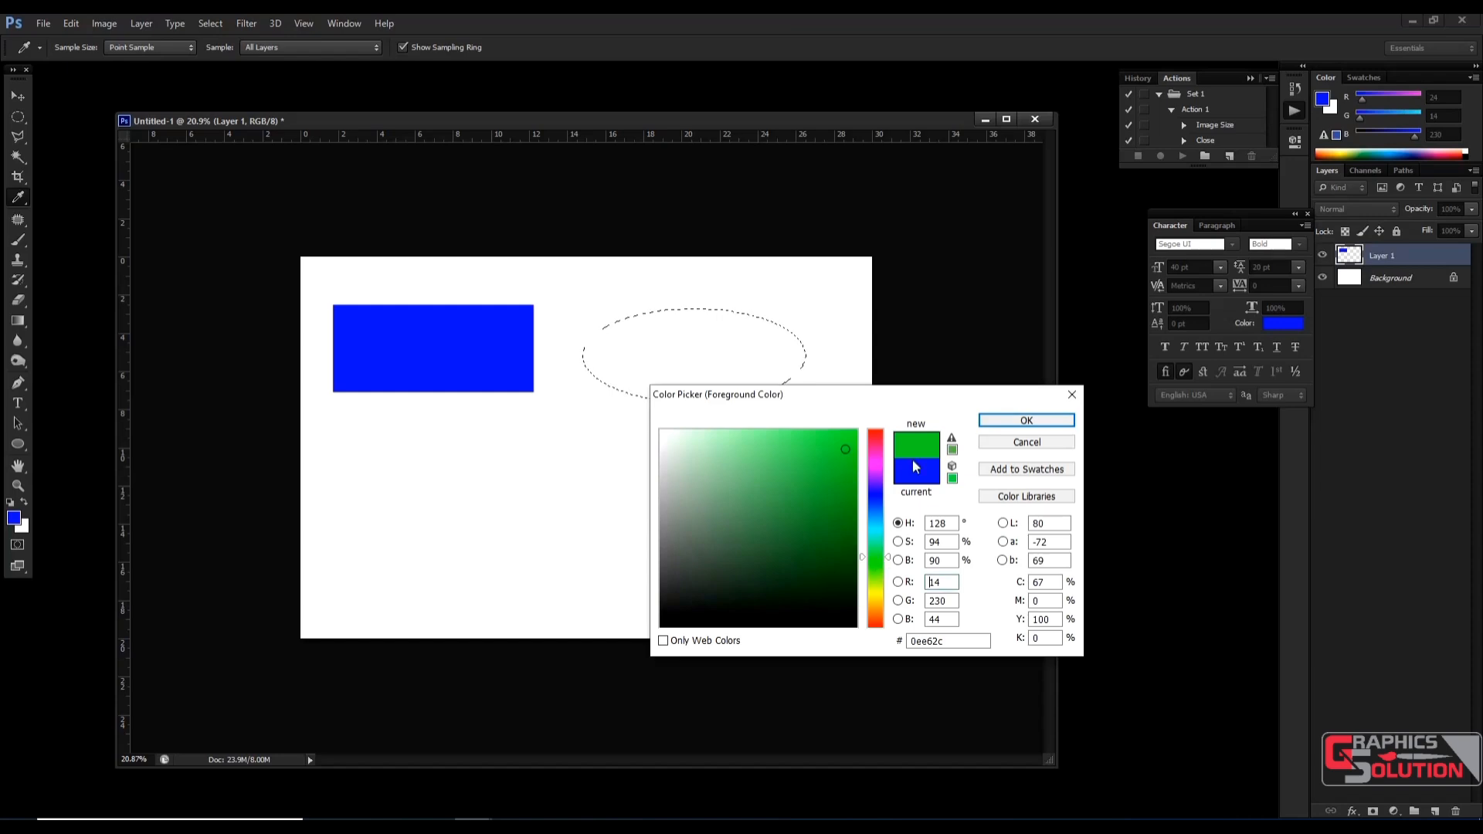
pyautogui.click(1026, 420)
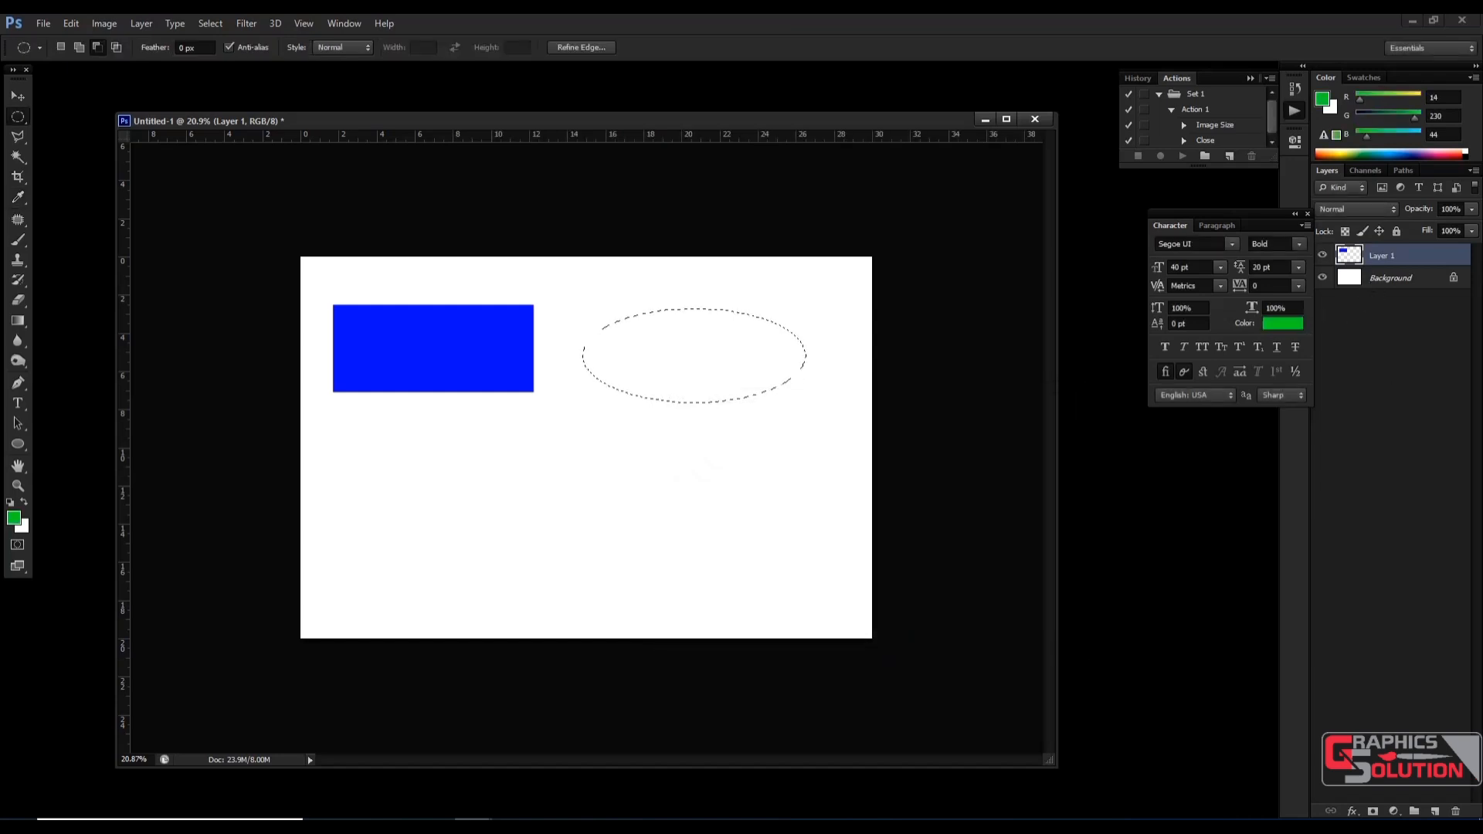
pyautogui.click(1435, 811)
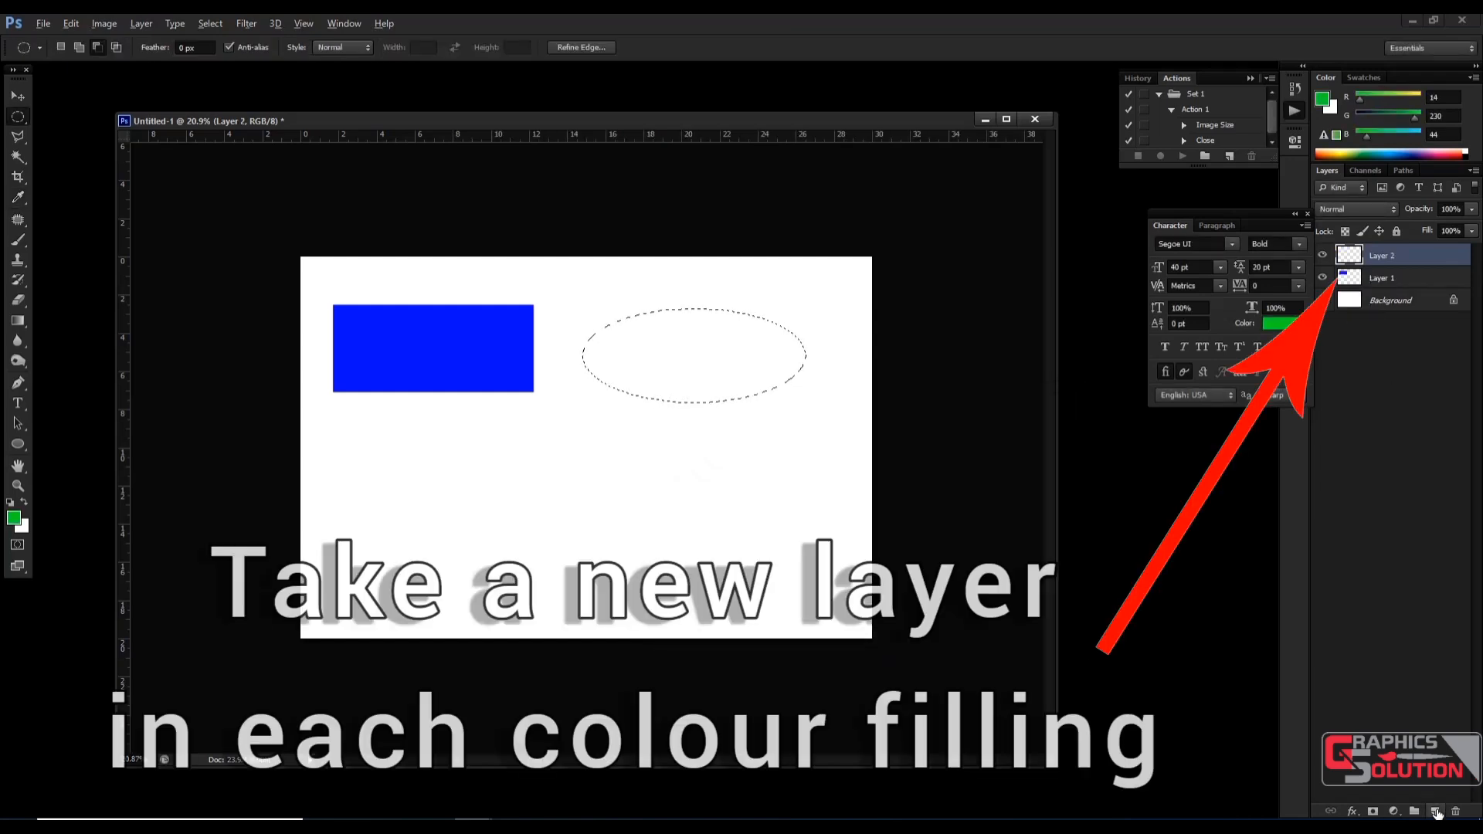
pyautogui.hotkey('alt', 'Delete')
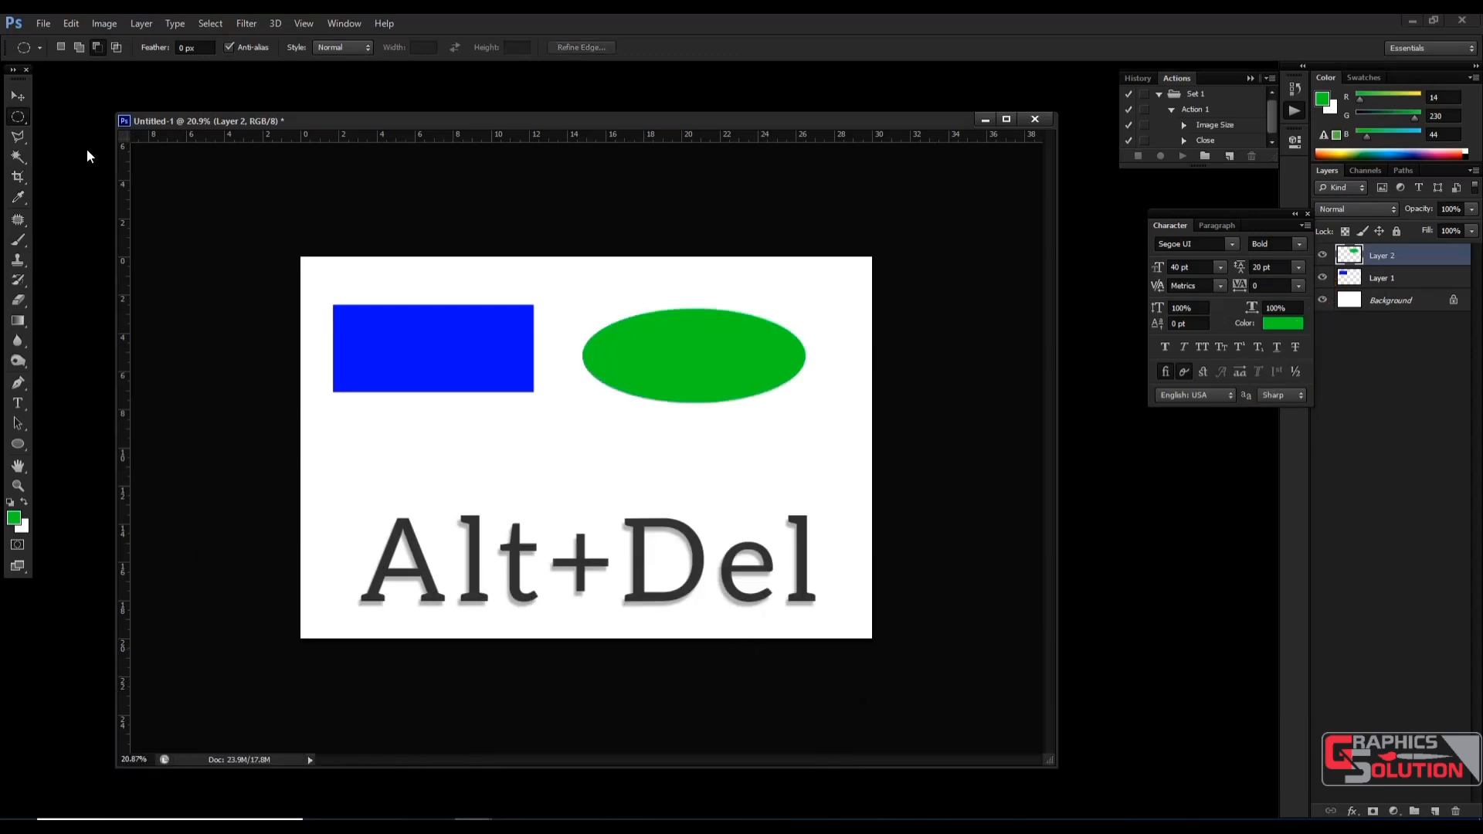
# Build a stepped selection below the blue rectangle by adding together three rectangular marquees that get progressively shorter toward the right
pyautogui.rightClick(21, 124)
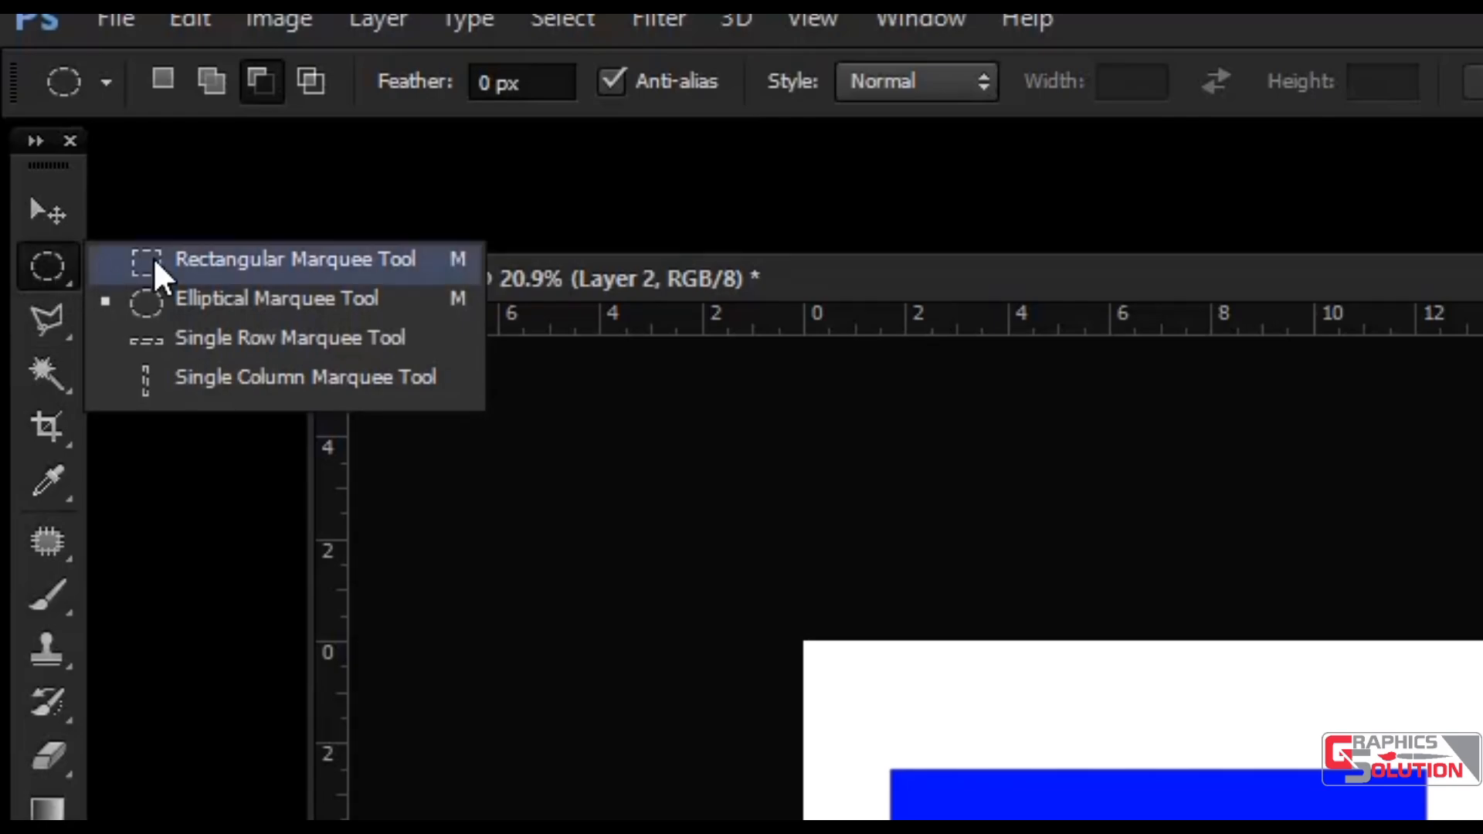
pyautogui.click(56, 114)
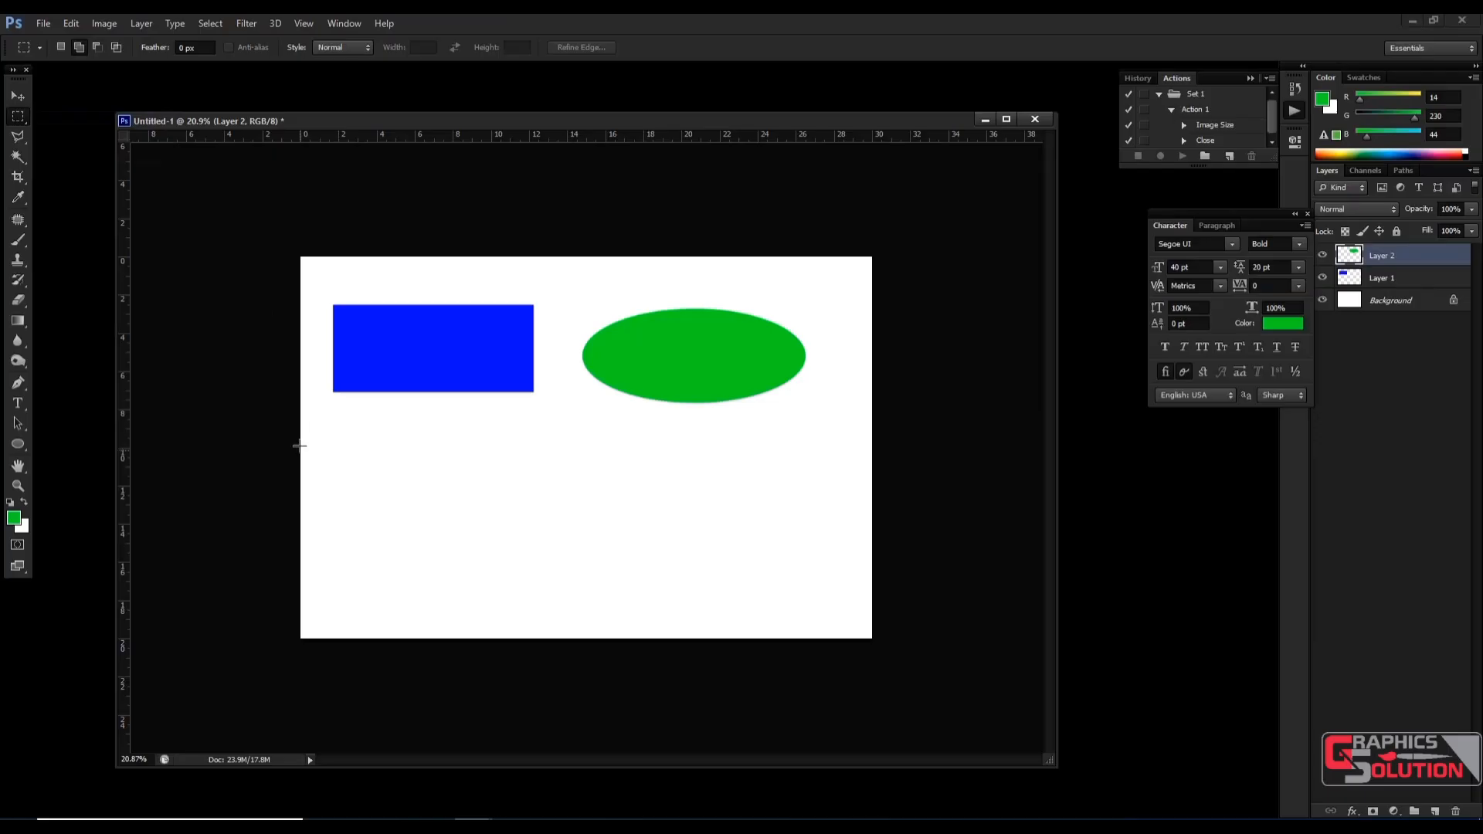
pyautogui.moveTo(326, 452); pyautogui.dragTo(483, 532)
pyautogui.moveTo(474, 455); pyautogui.dragTo(554, 529)
pyautogui.moveTo(554, 476); pyautogui.dragTo(608, 518)
# Set the foreground colour to a blue with RGB 14, 49, 230
pyautogui.click(13, 518)
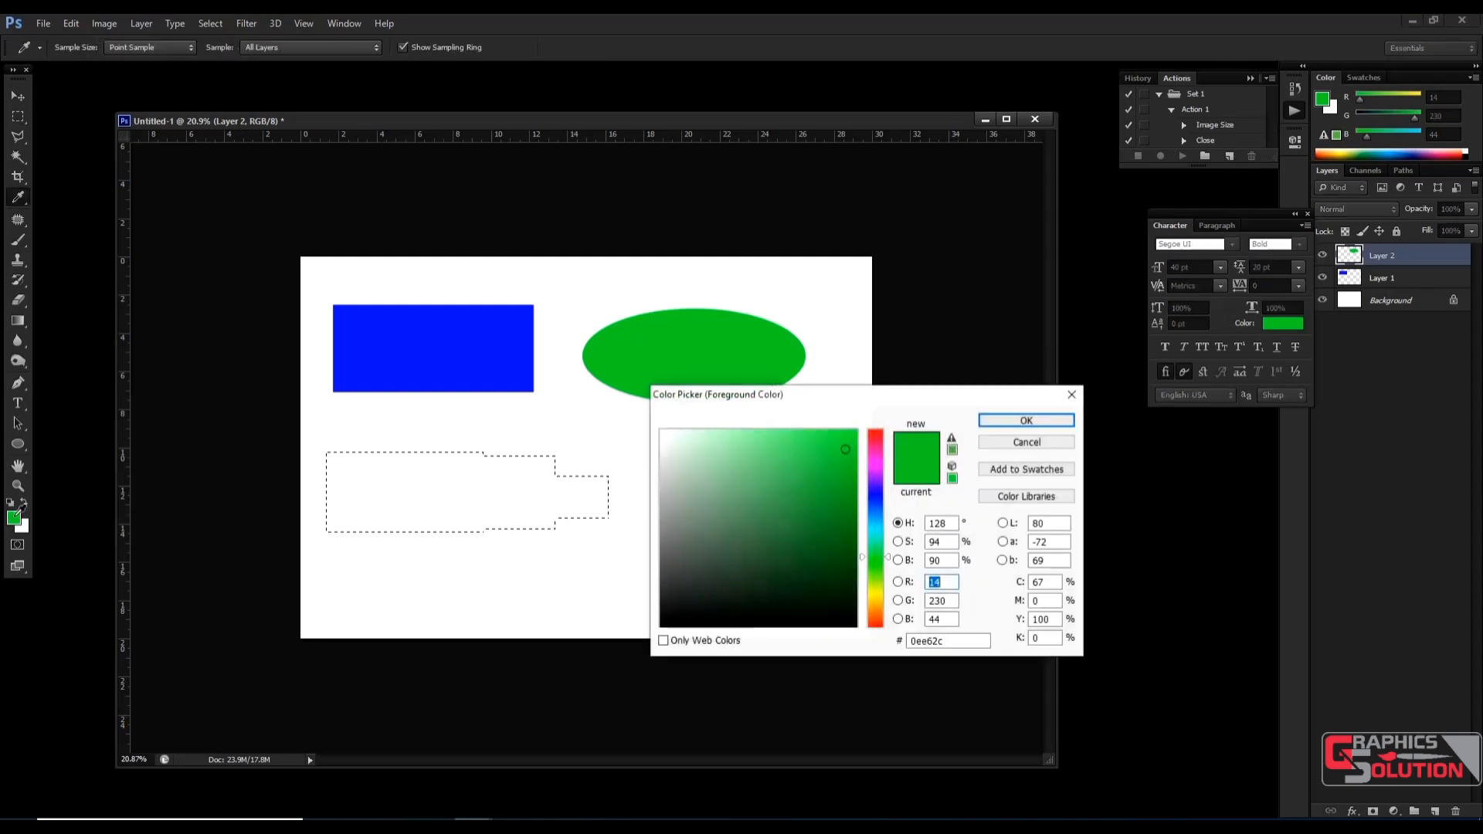
pyautogui.click(877, 506)
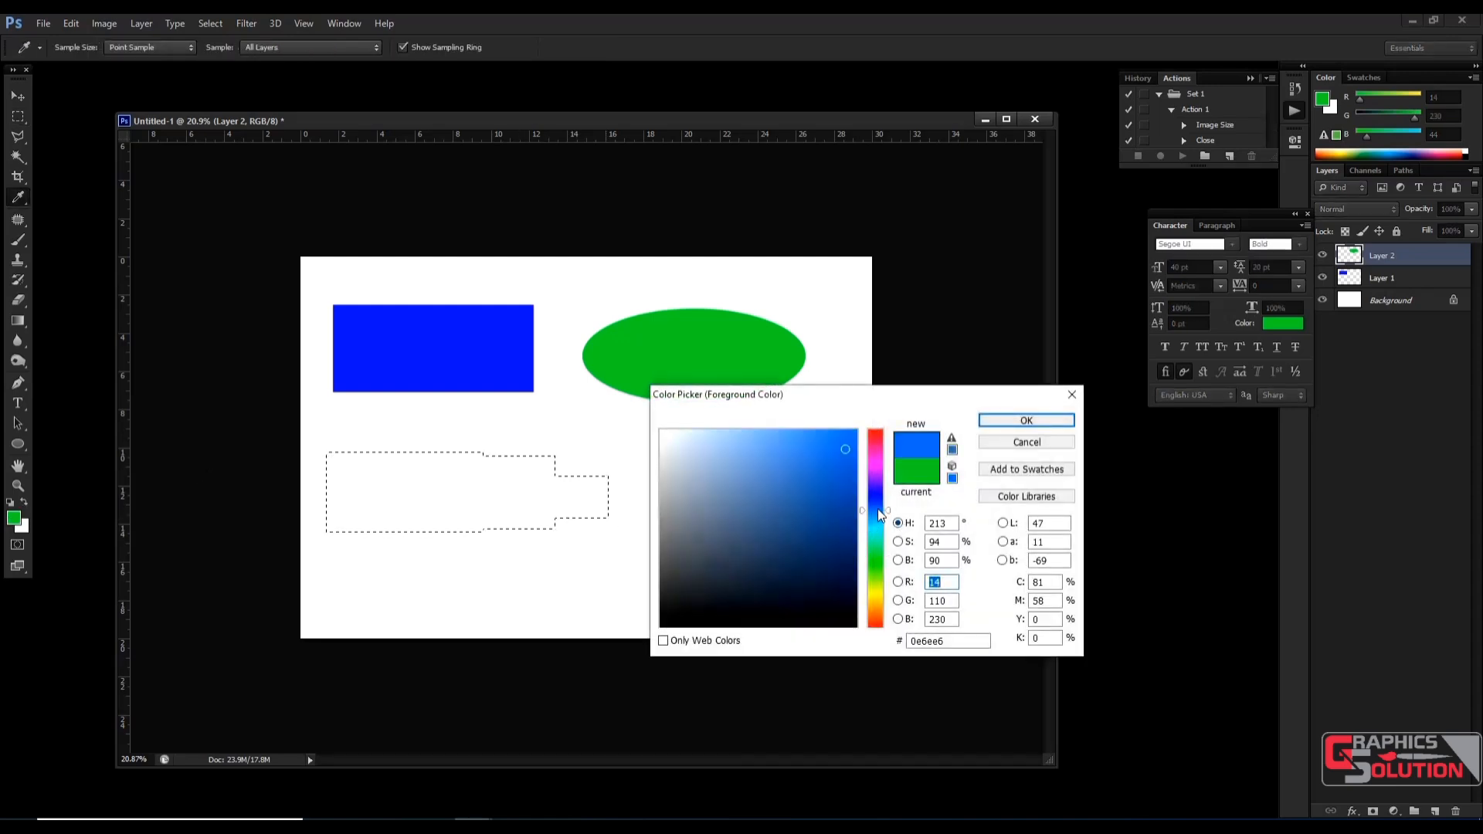
pyautogui.click(1026, 421)
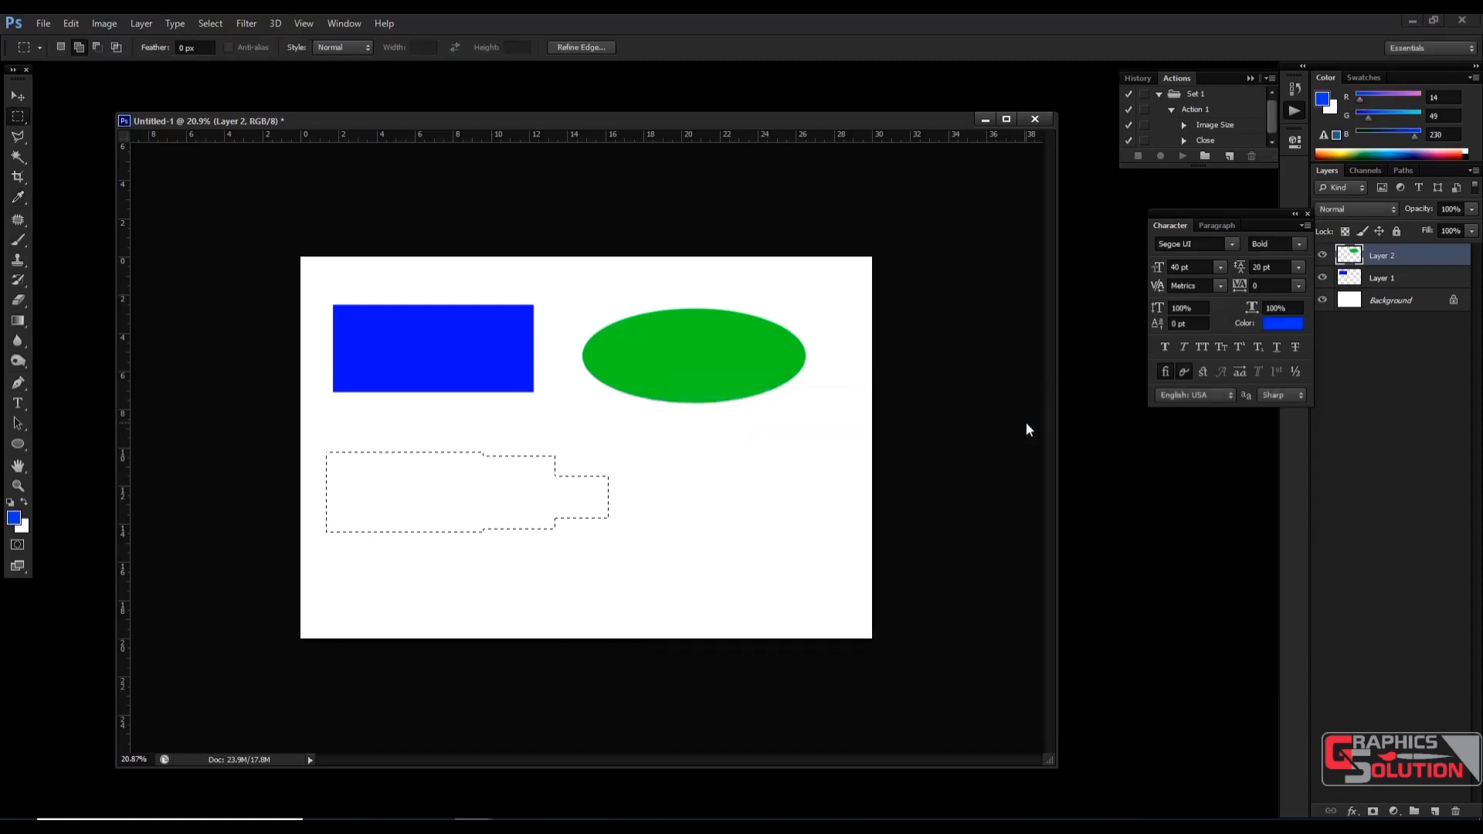
# Fill the stepped selection with the foreground colour on a new layer and deselect it
pyautogui.click(1435, 811)
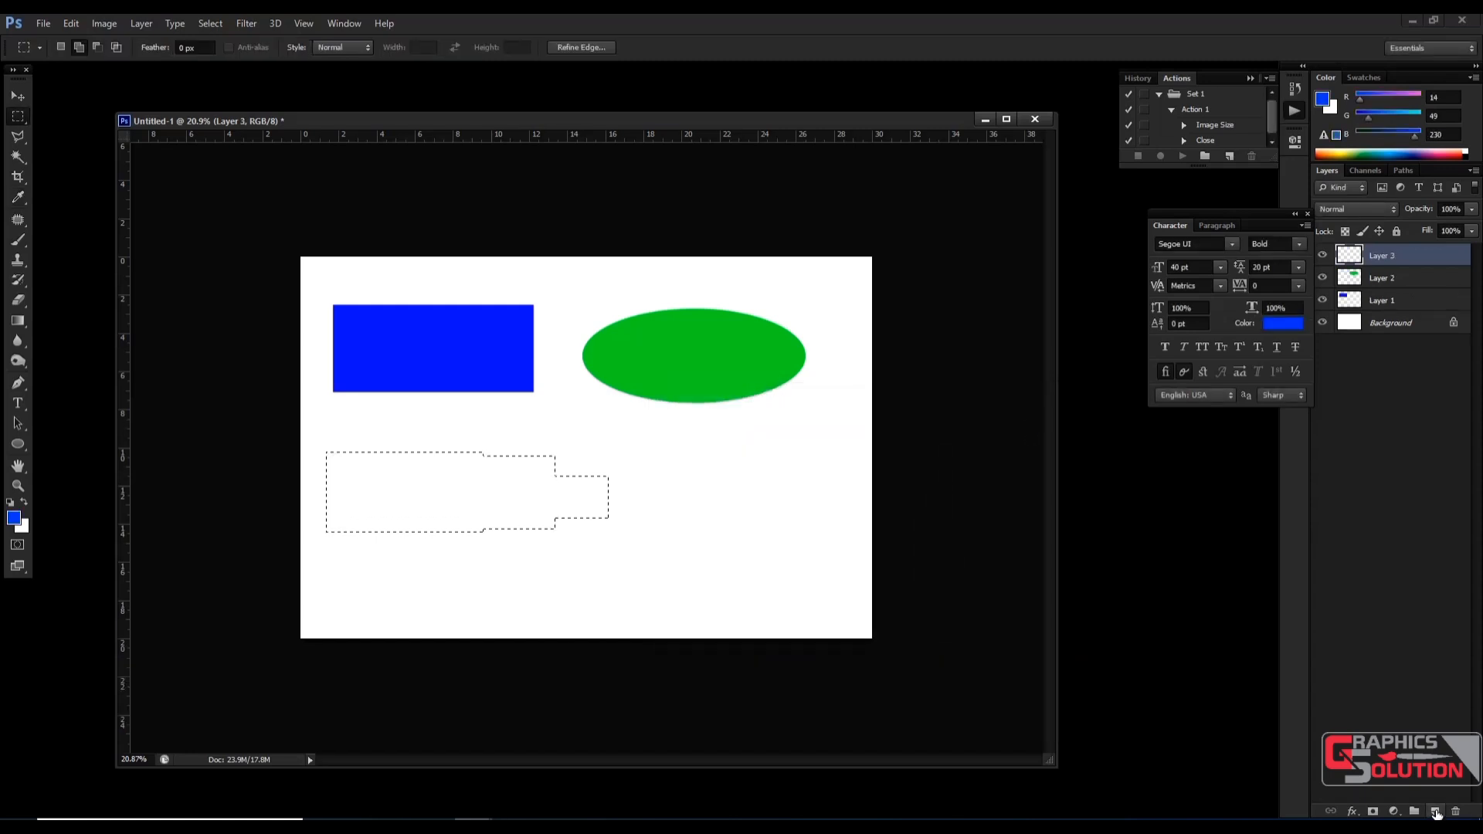
pyautogui.hotkey('alt', 'Delete')
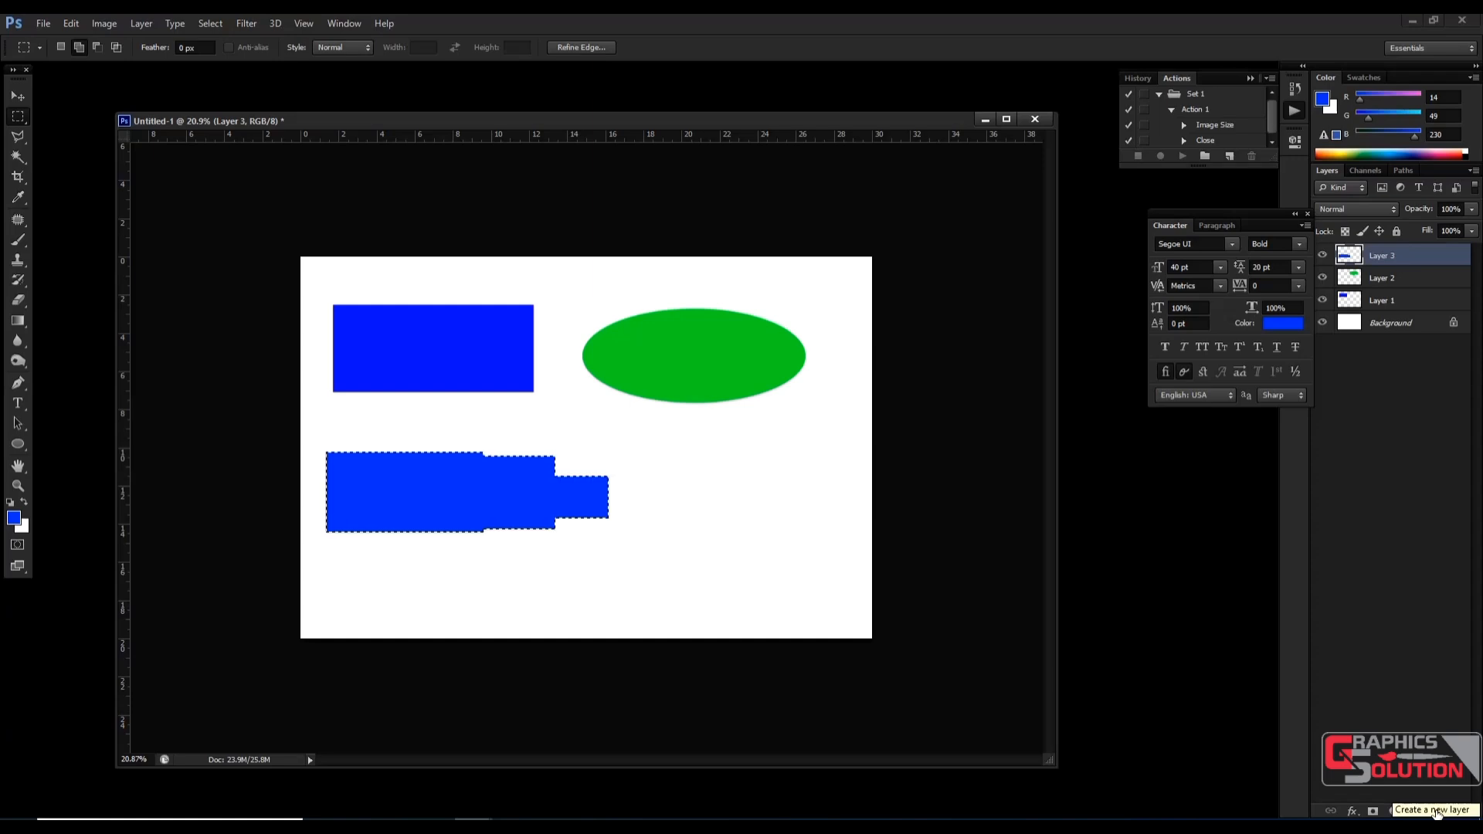
pyautogui.hotkey('ctrl', 'd')
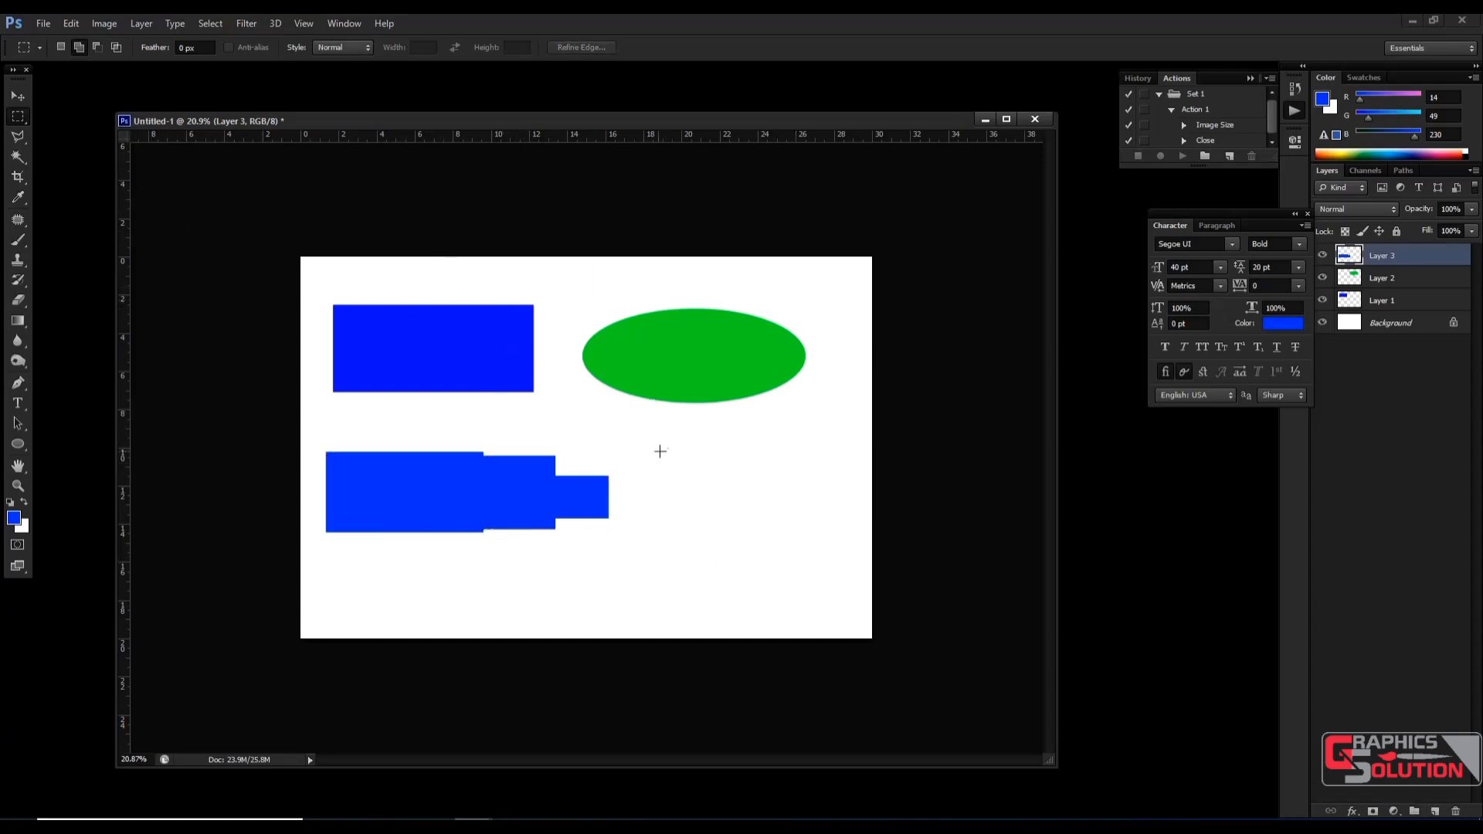
# Select a rectangle about 12 by 5 cm below the green ellipse and subtract an ellipse about 7 by 3.5 cm from inside it
pyautogui.moveTo(643, 445); pyautogui.dragTo(869, 546)
pyautogui.click(18, 116)
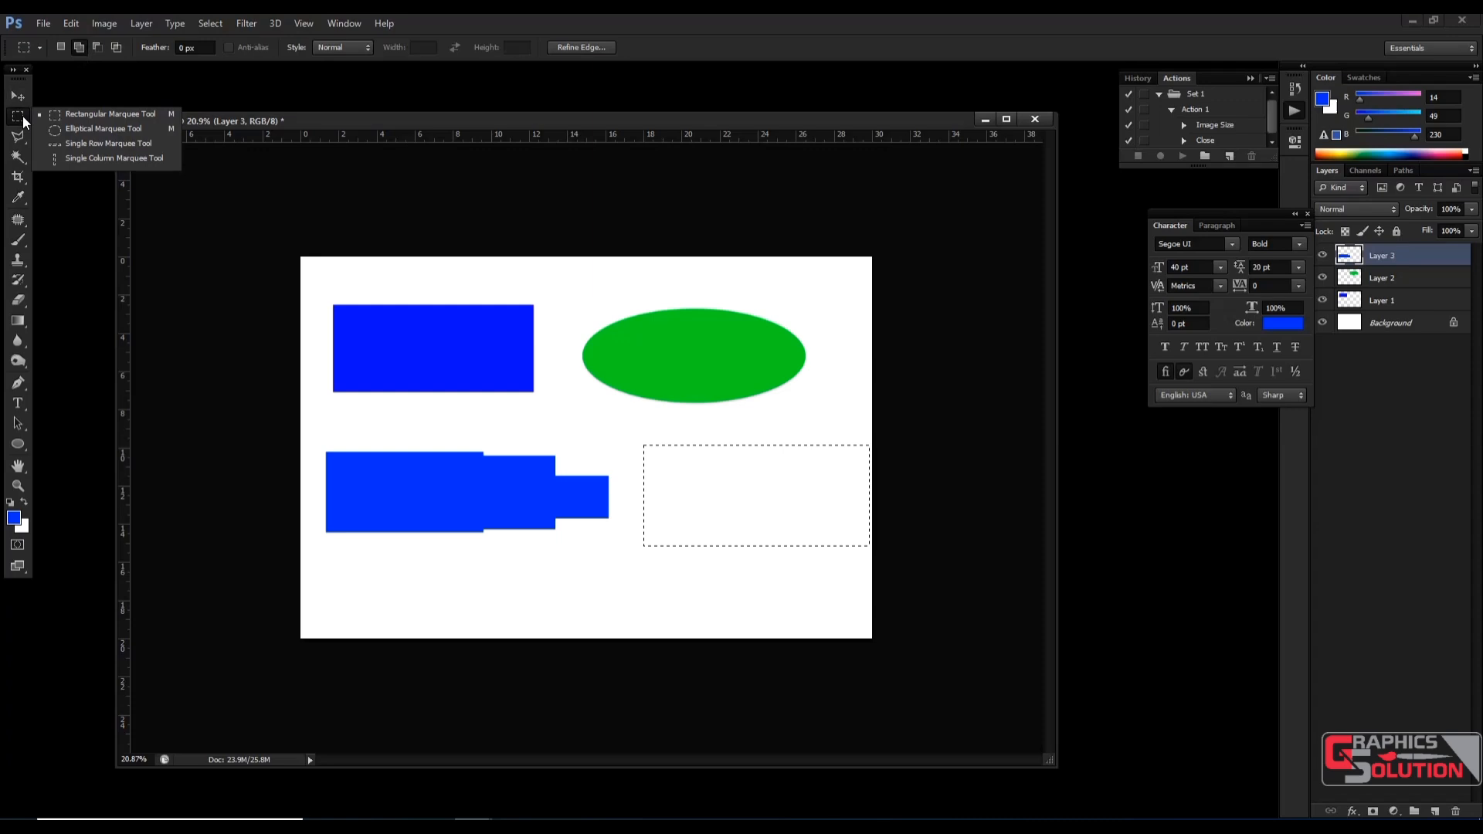
pyautogui.click(76, 134)
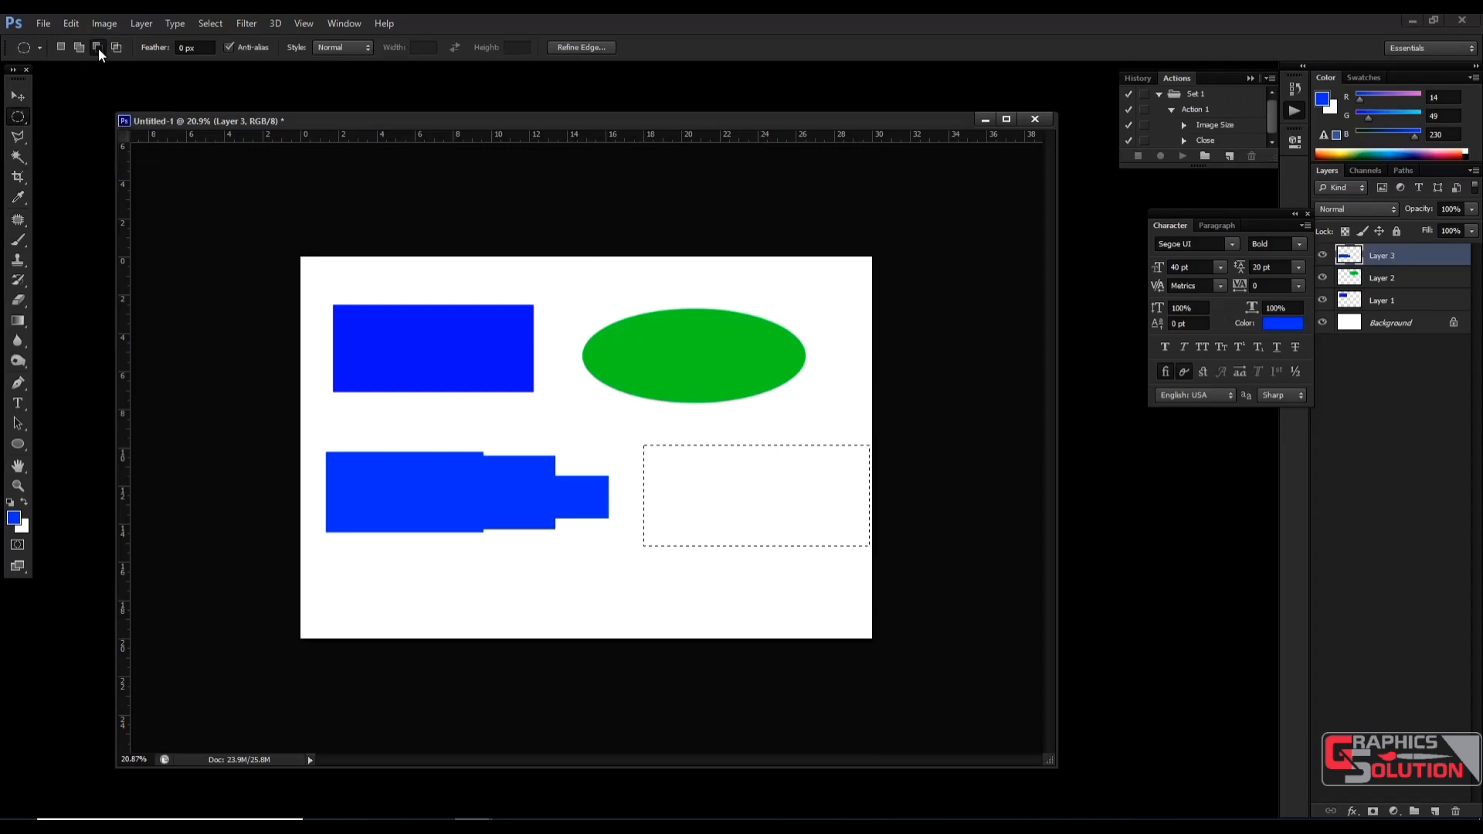
pyautogui.click(98, 47)
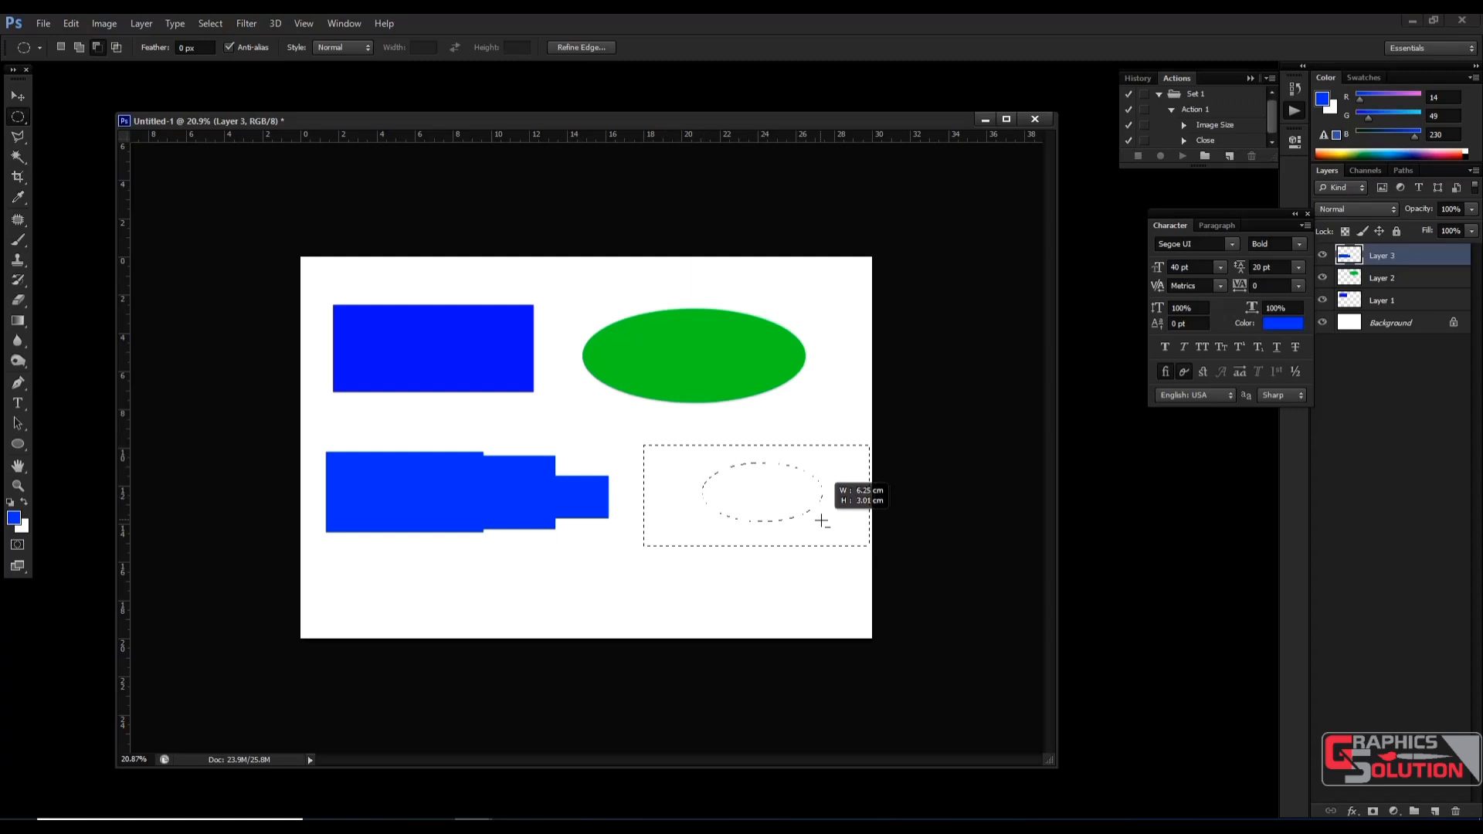
pyautogui.moveTo(835, 525); pyautogui.dragTo(834, 531)
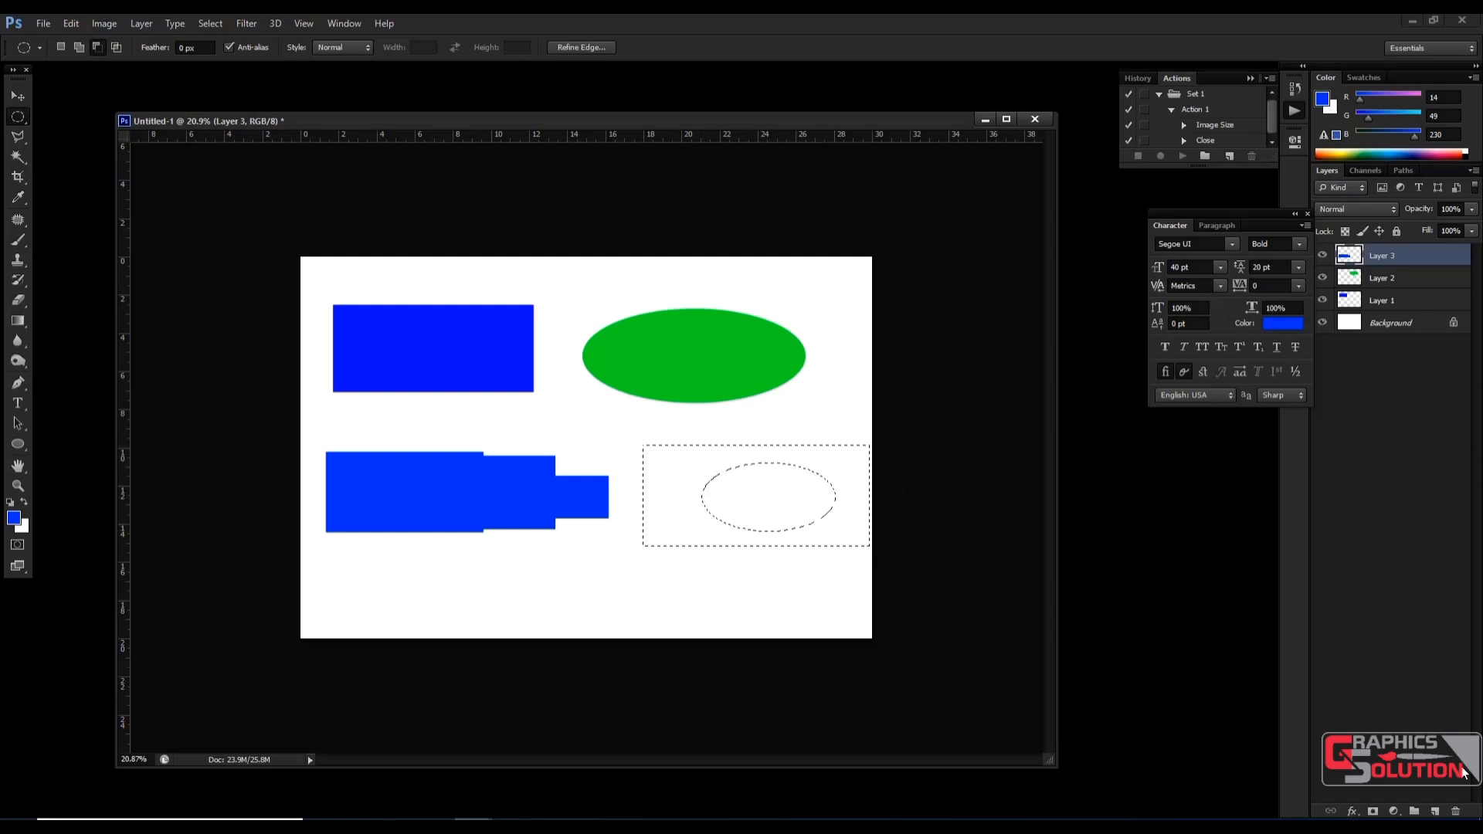
# Add a new layer for the cut-out selection and set the foreground colour to orange, RGB 230, 105, 14
pyautogui.click(1437, 811)
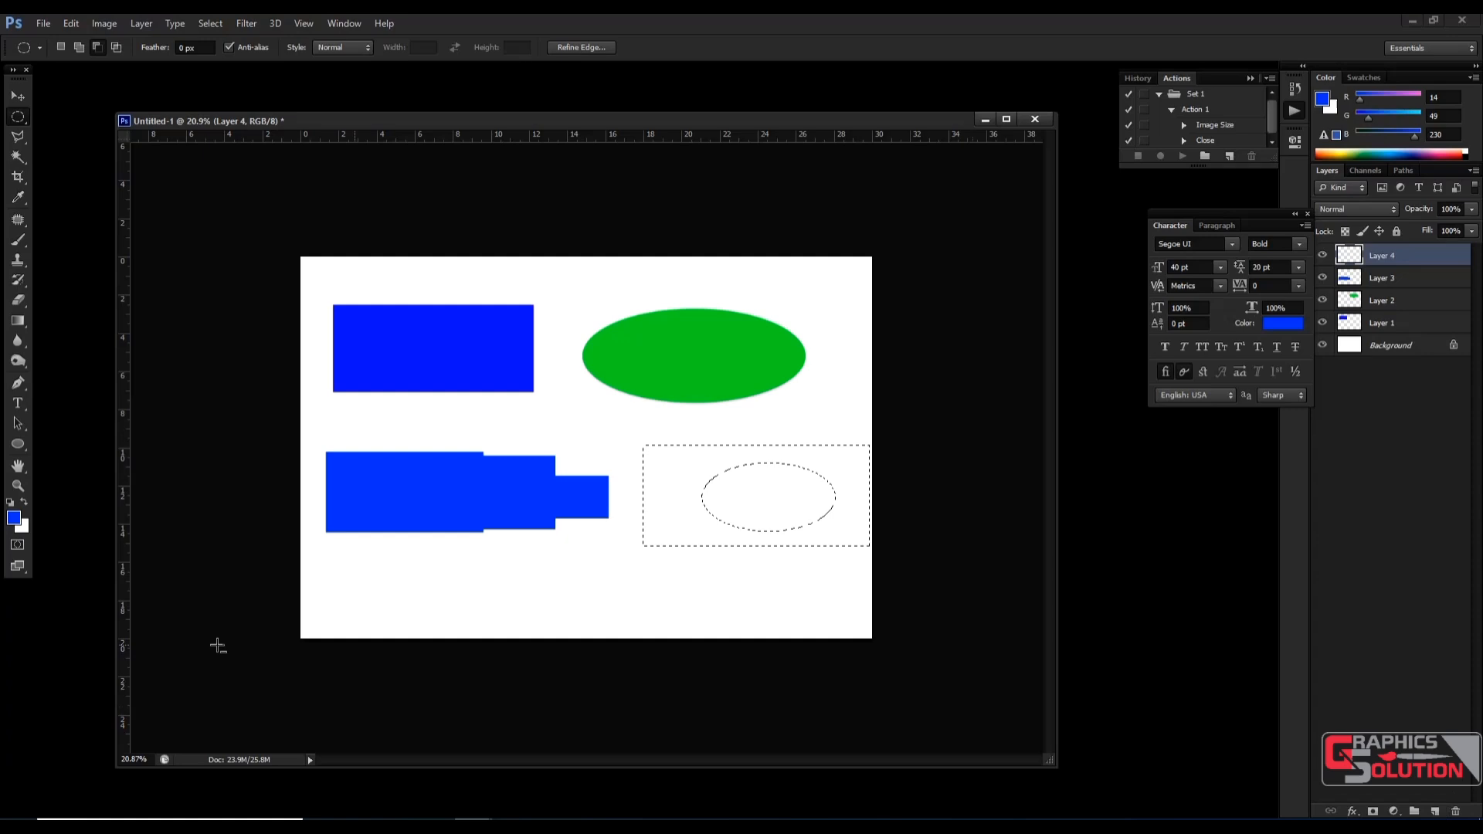
pyautogui.click(15, 517)
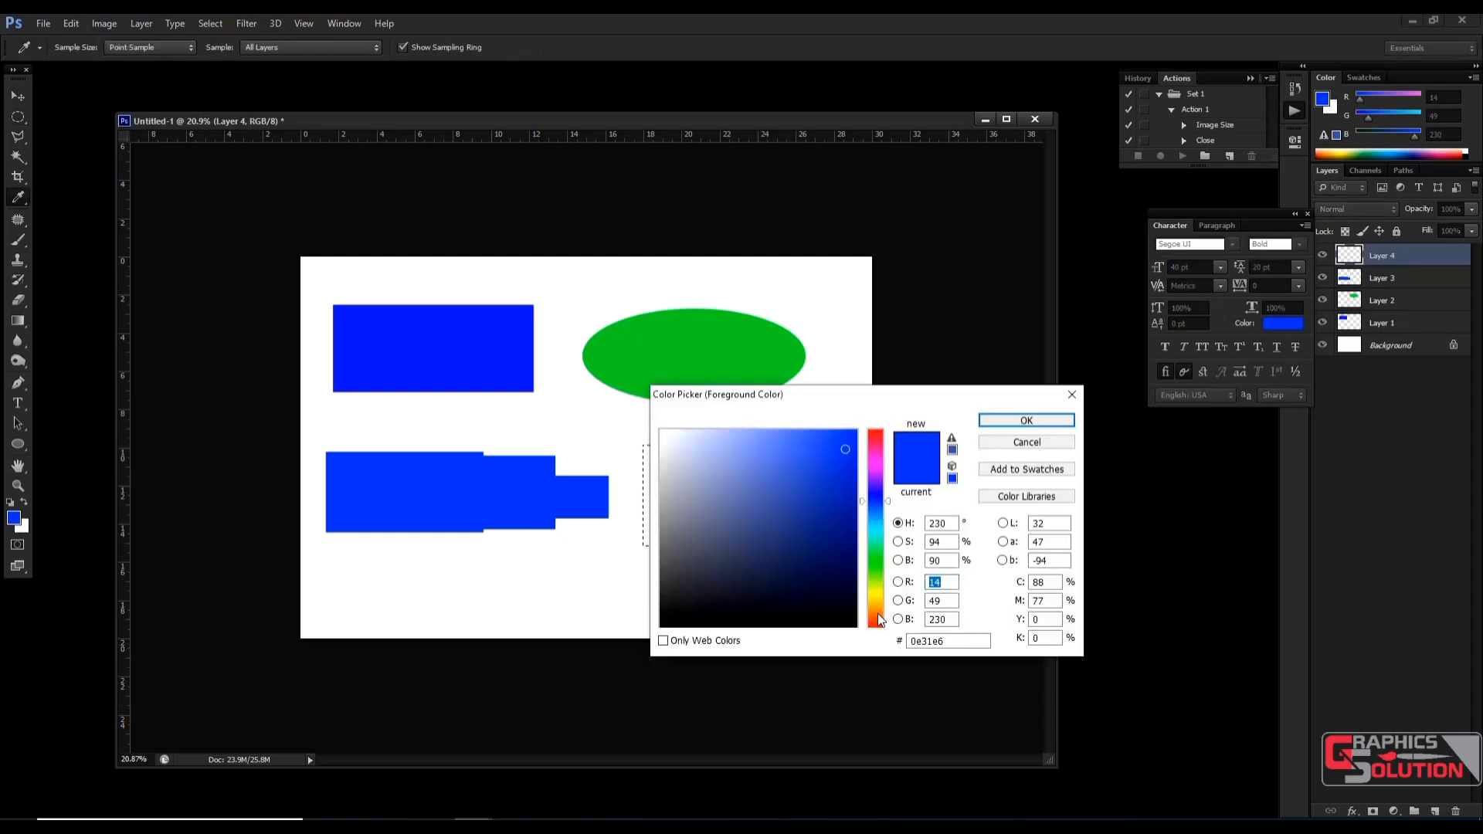
pyautogui.click(876, 613)
pyautogui.click(1002, 419)
pyautogui.press('m')
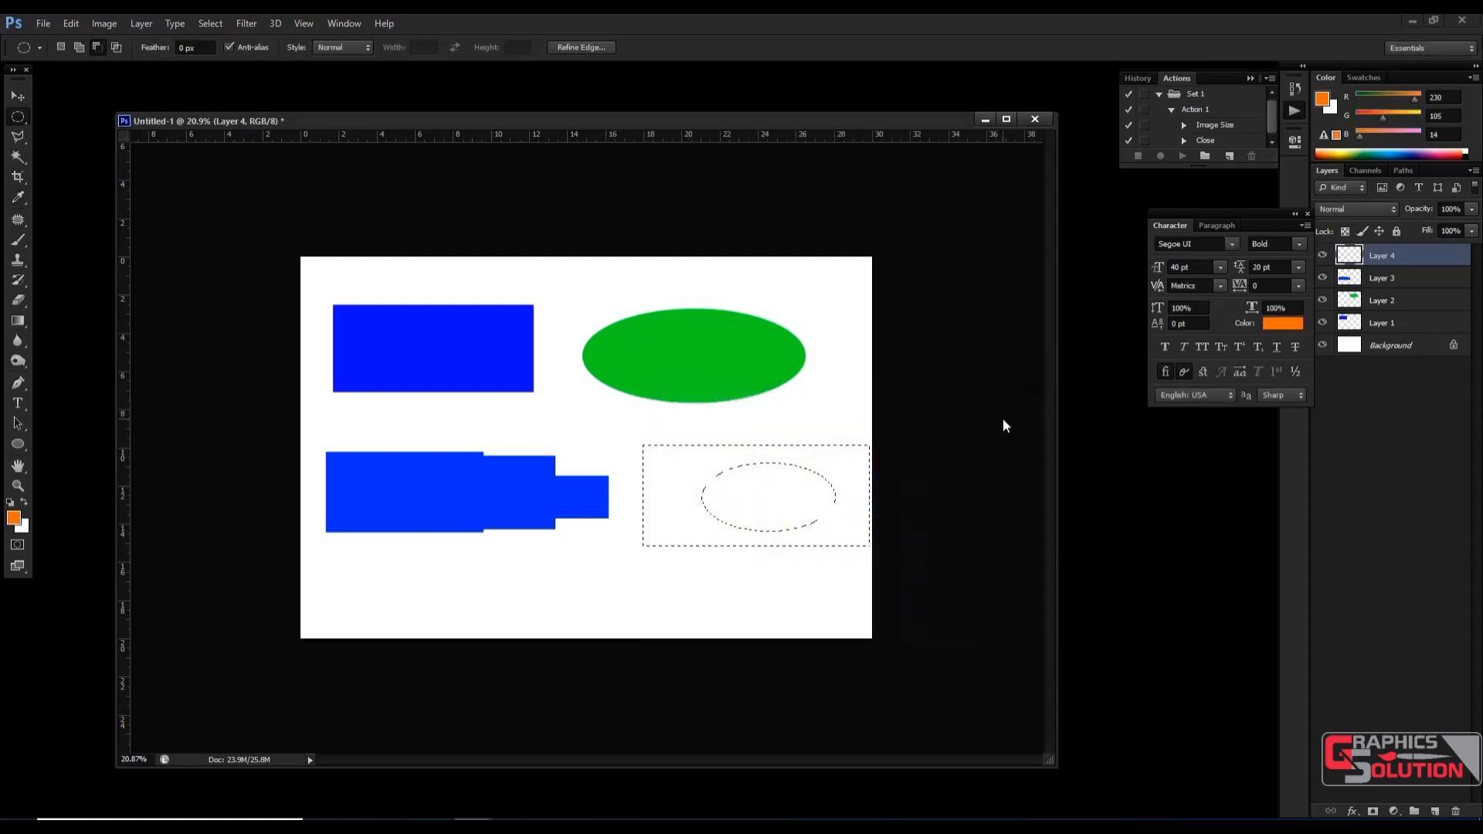
# Fill the cut-out rectangle selection with the orange foreground colour and deselect it
pyautogui.hotkey('alt', 'BackSpace')
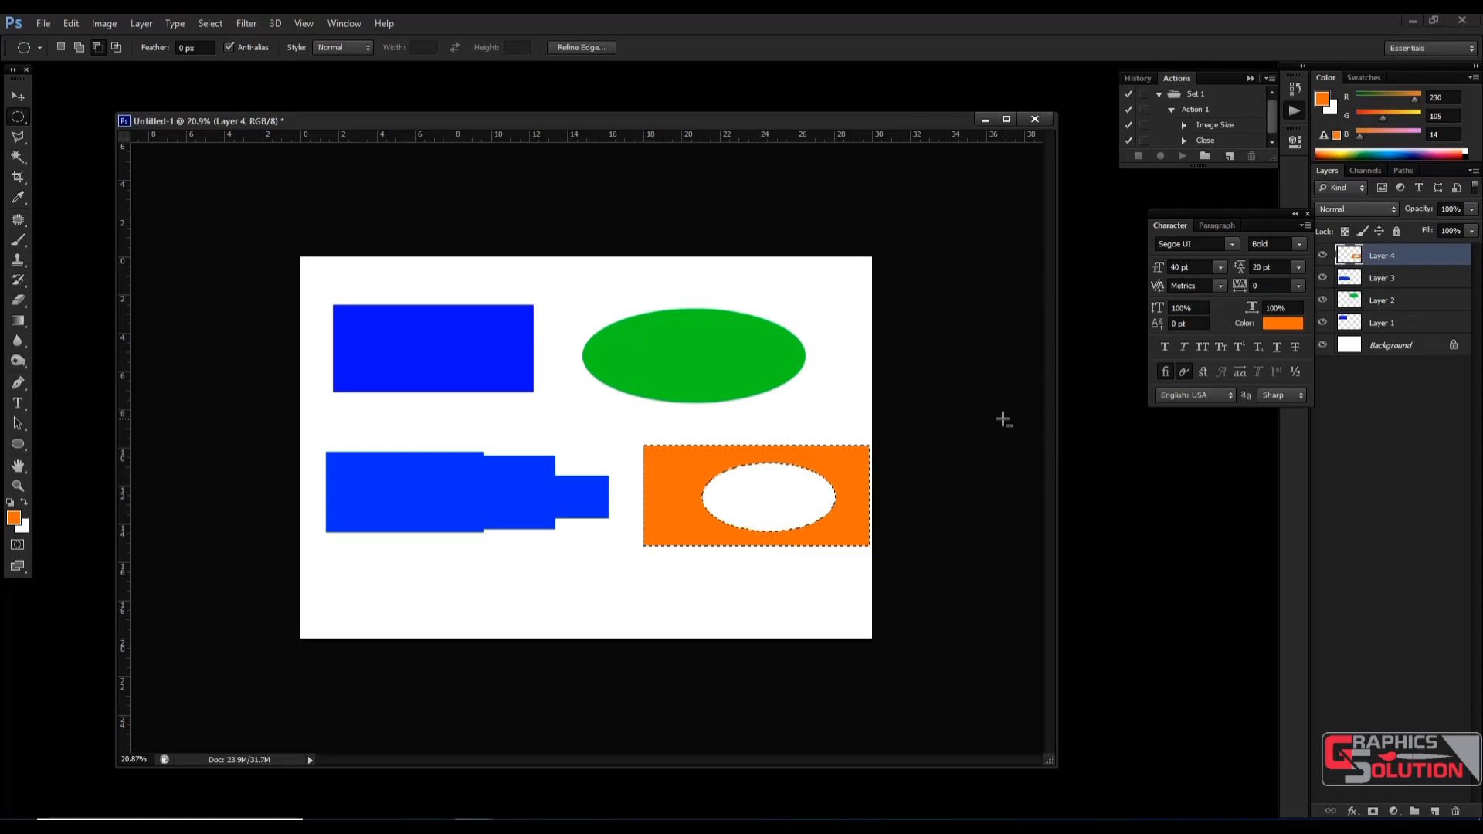
pyautogui.hotkey('ctrl', 'd')
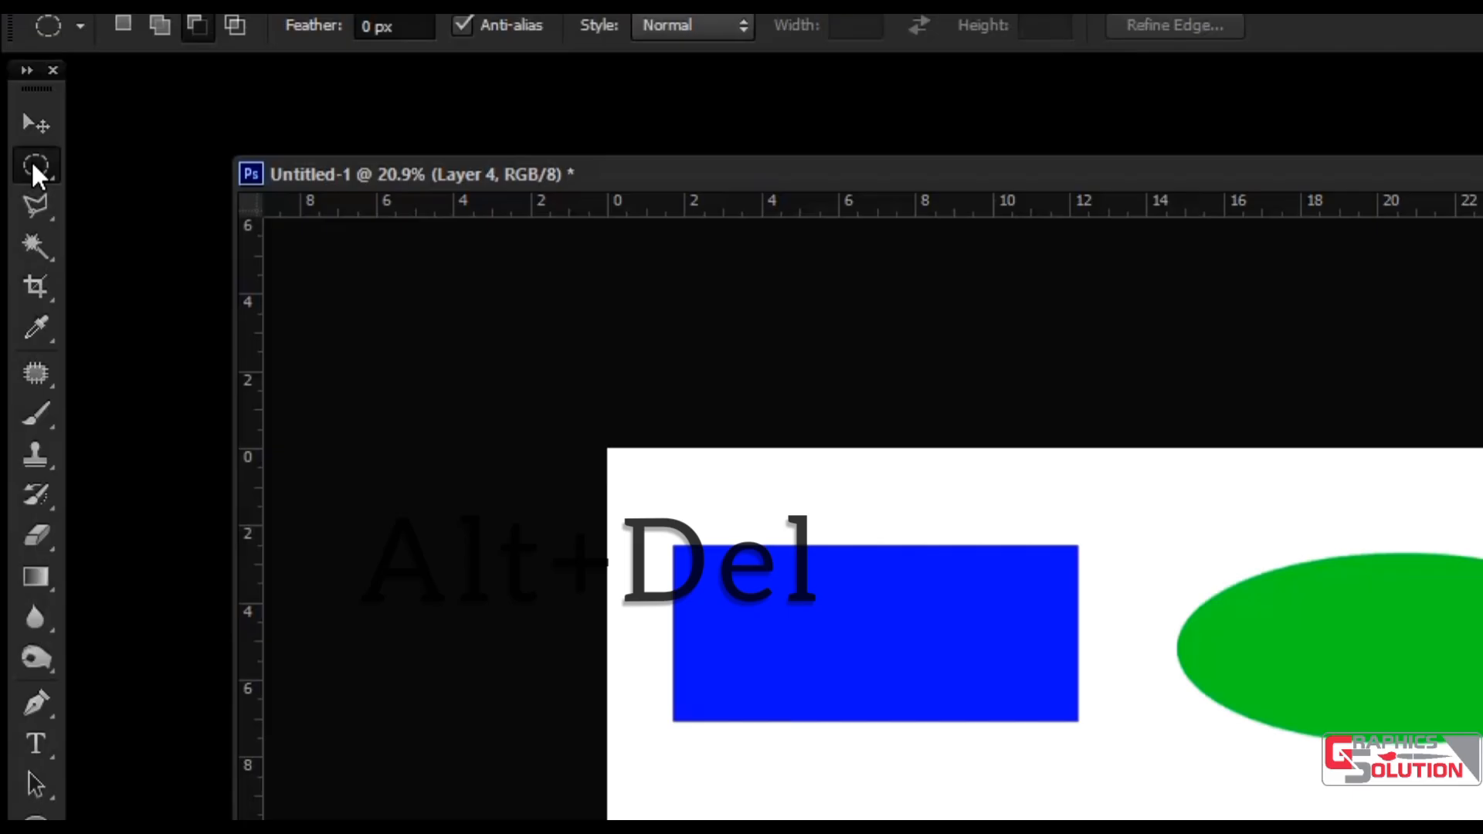
# Select single-pixel rows across the canvas along the upper and lower edges of the stepped blue shape with the Single Row Marquee tool
pyautogui.rightClick(17, 118)
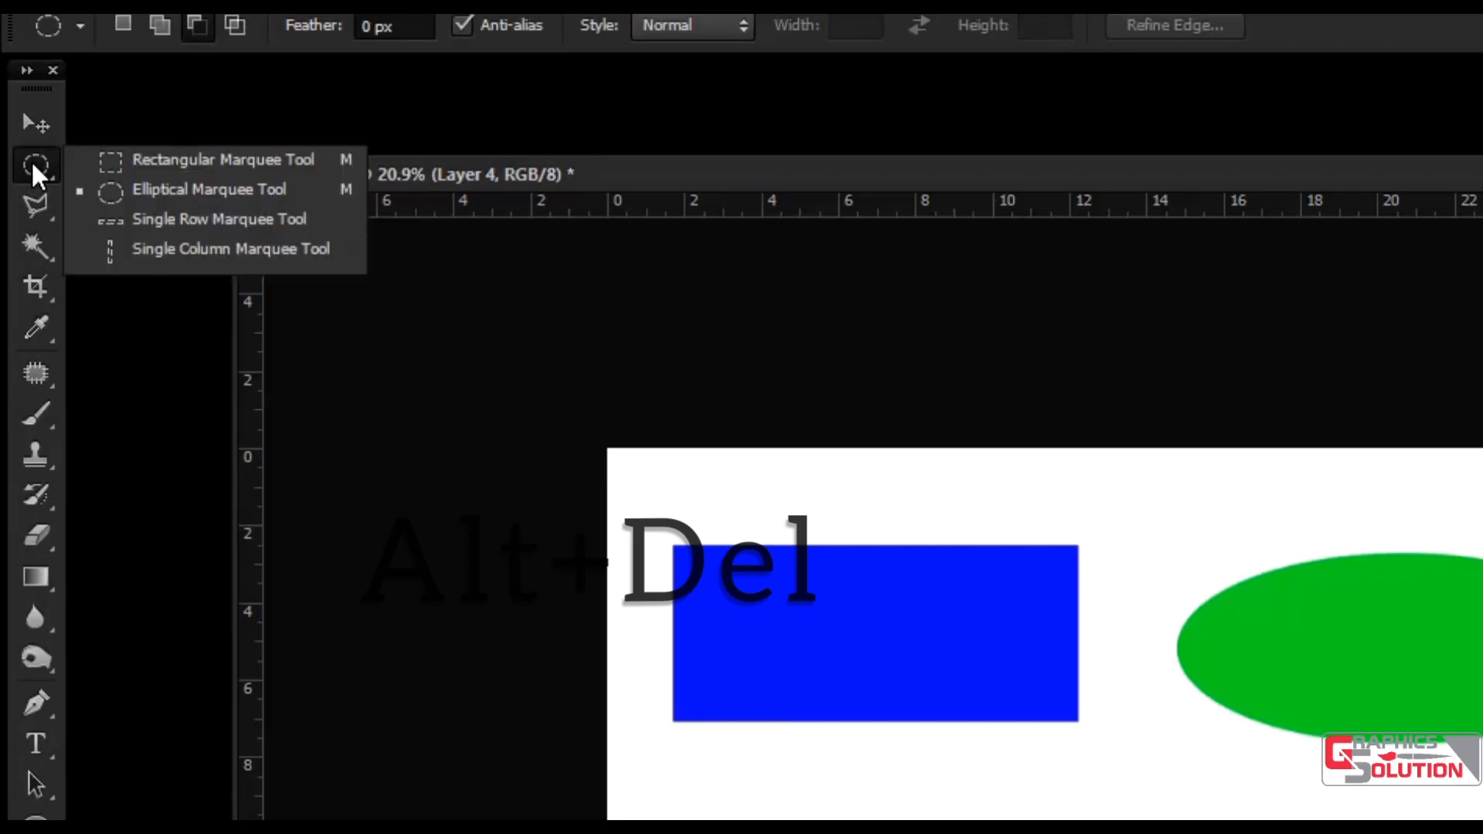
pyautogui.click(108, 220)
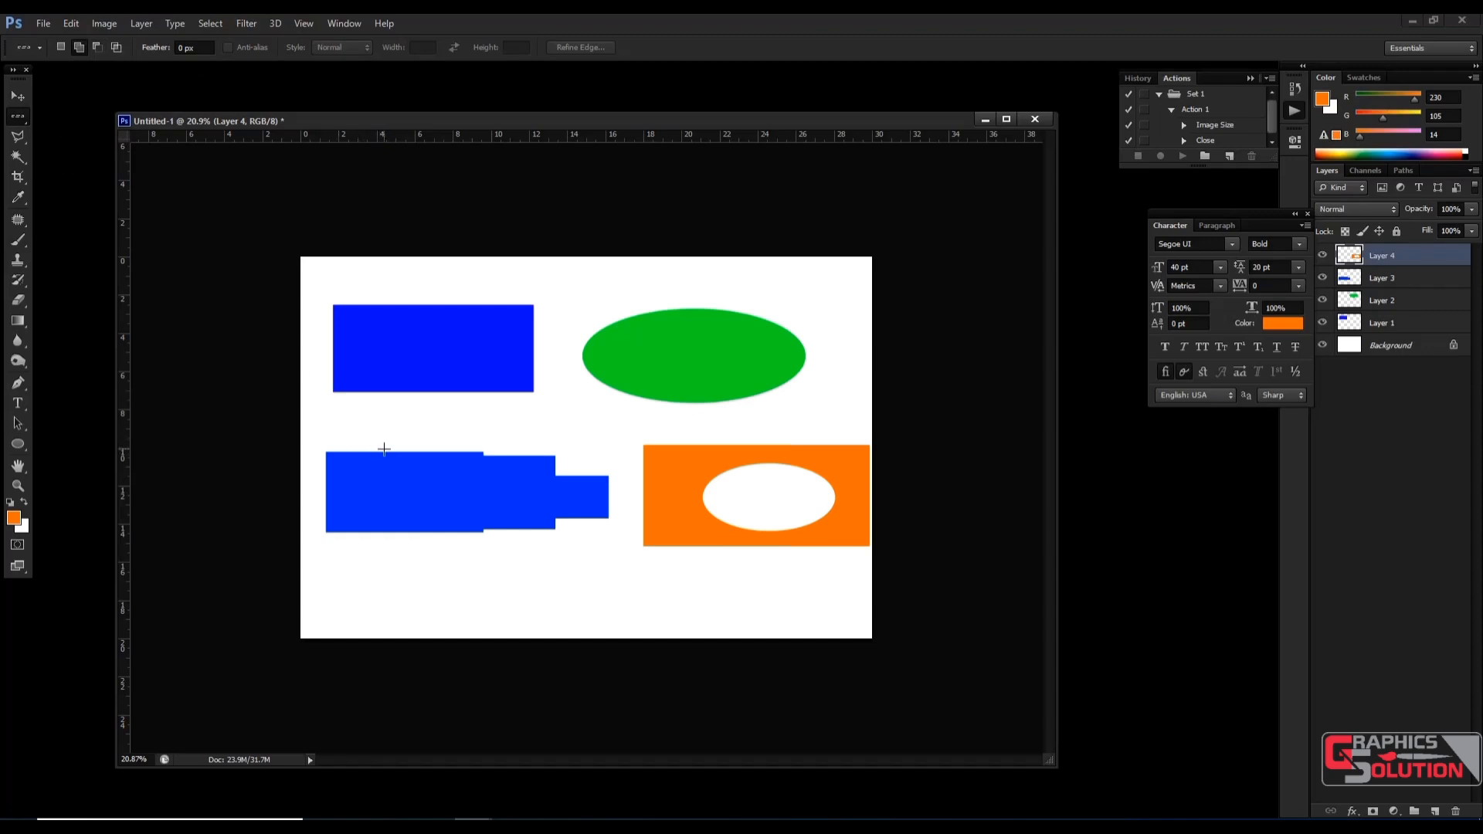
pyautogui.click(386, 450)
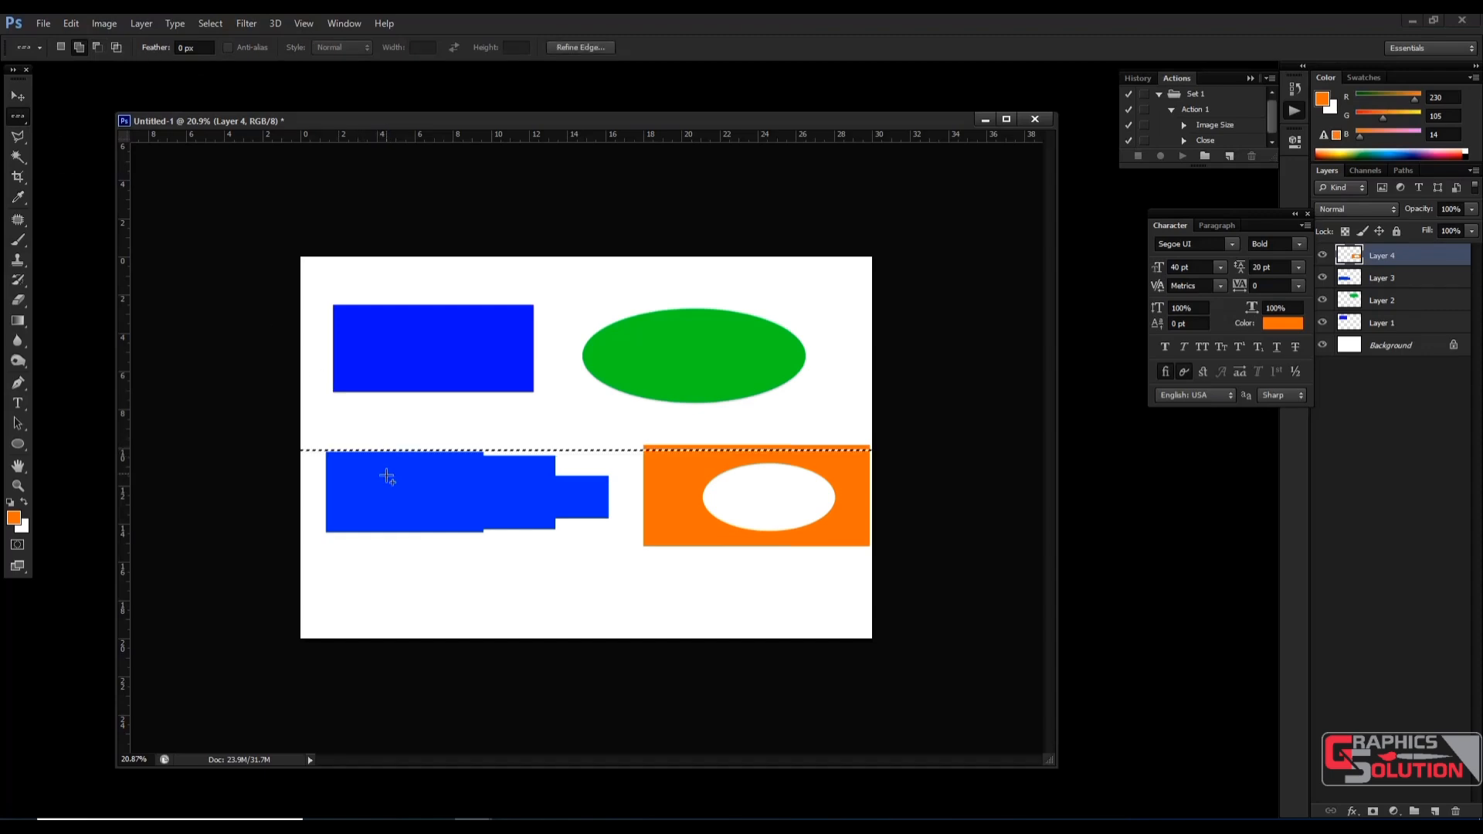
pyautogui.click(390, 533)
# Fill the single-row selections with orange on a new layer and deselect, checking the thin lines up close
pyautogui.click(1434, 811)
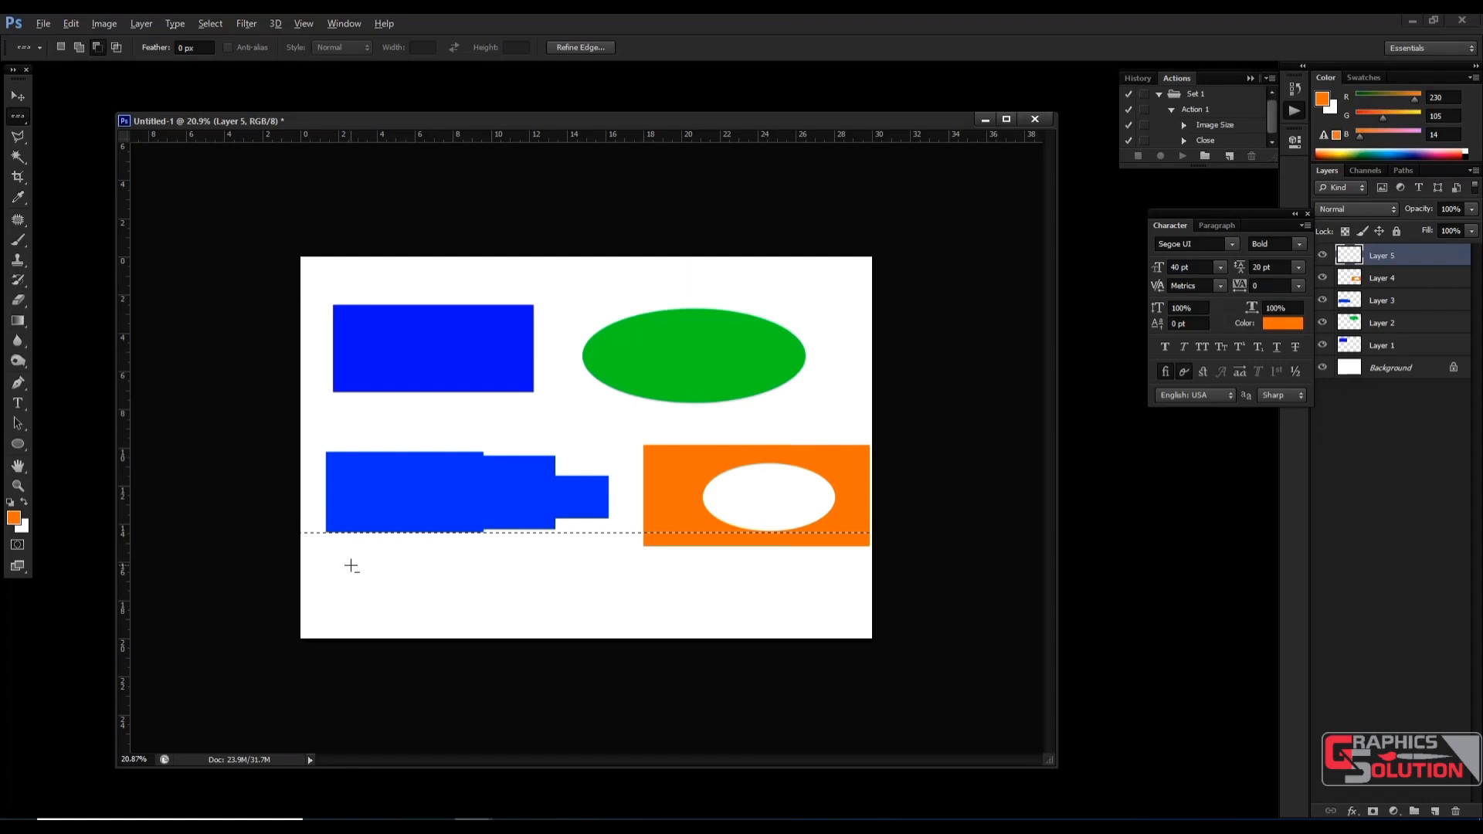
pyautogui.hotkey('ctrl', 'd')
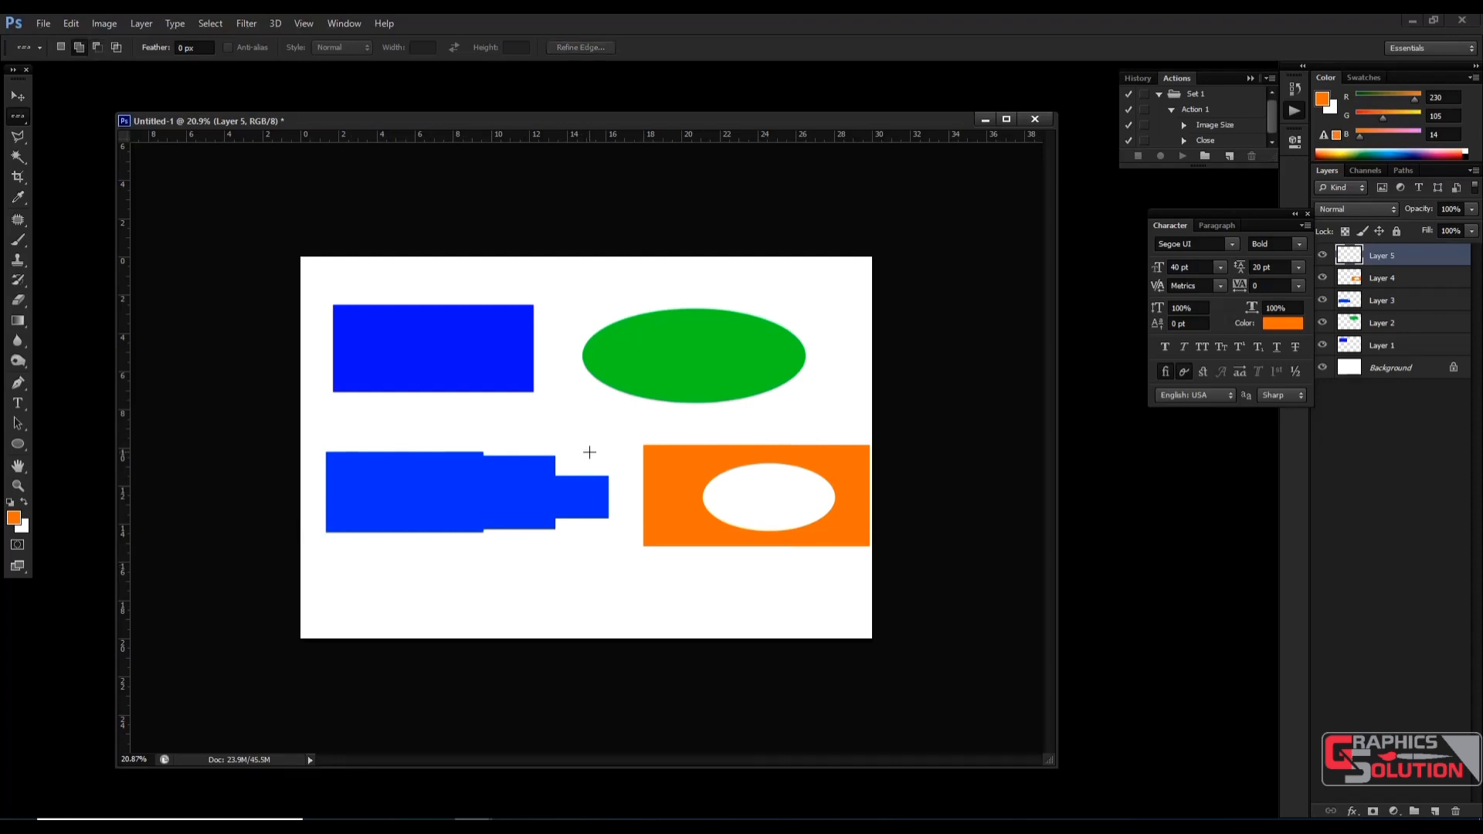
pyautogui.scroll(9, 593, 448)
pyautogui.scroll(-3, 630, 417)
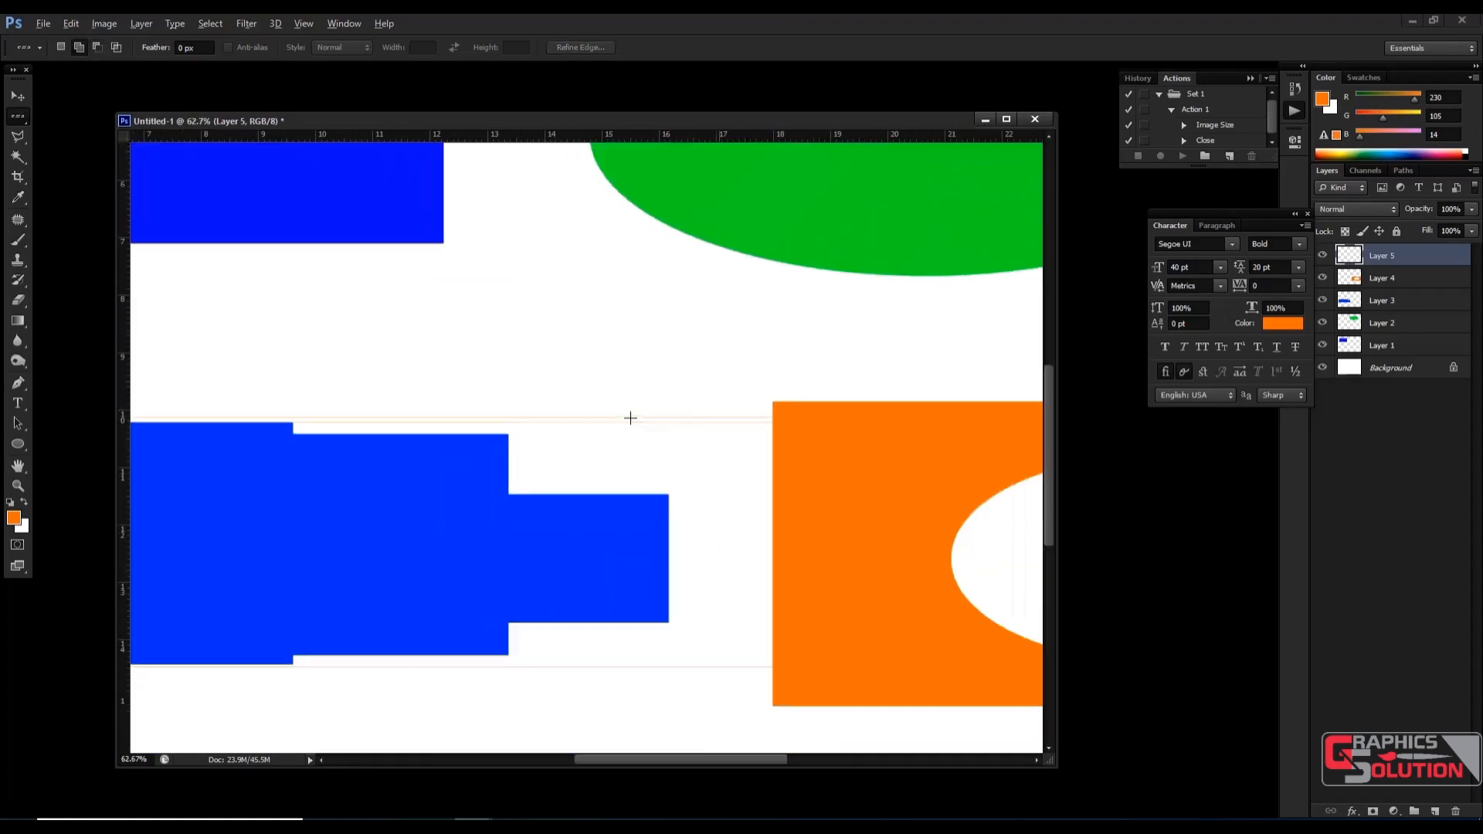
pyautogui.scroll(-3, 630, 417)
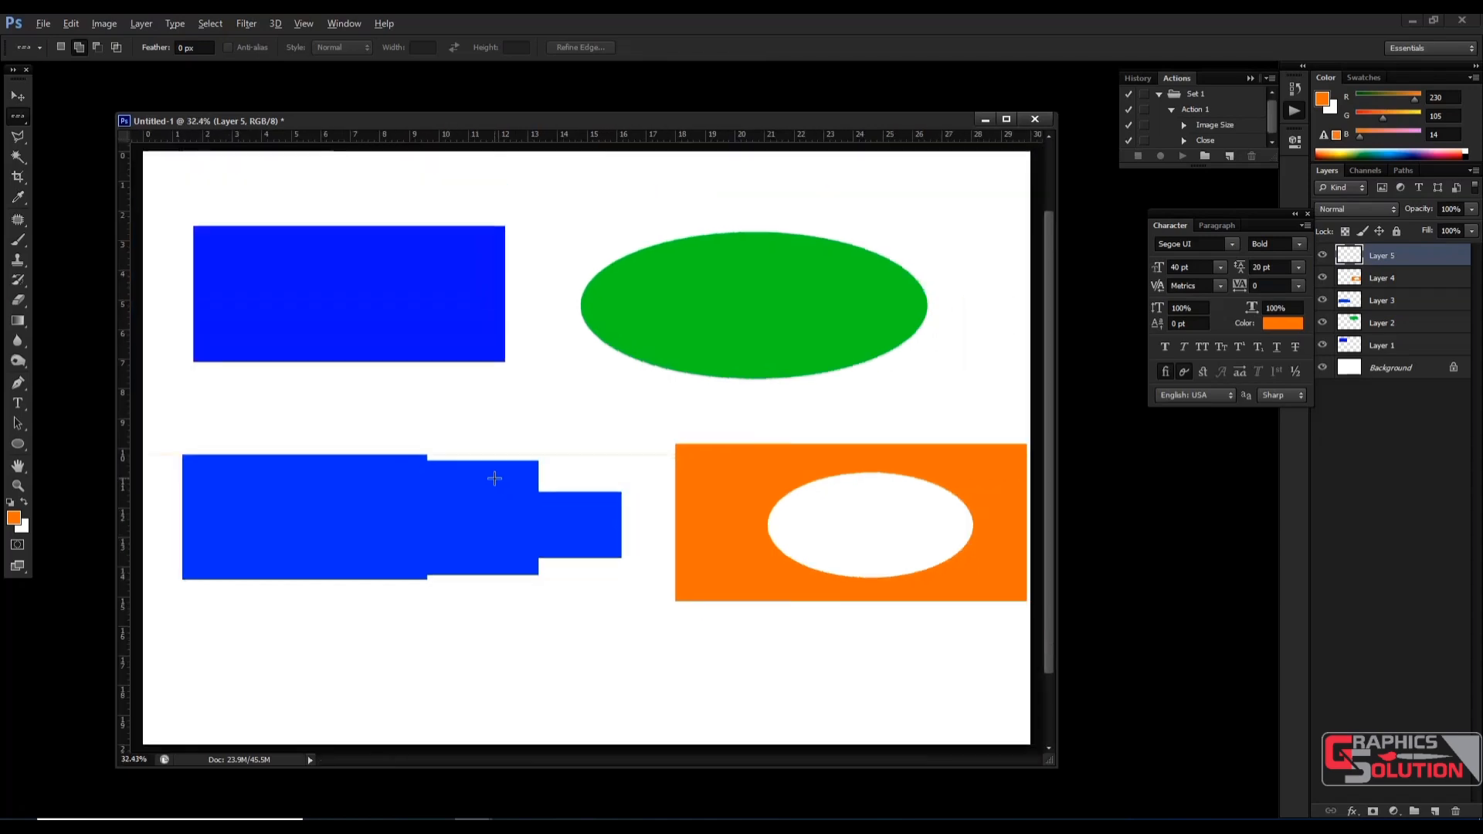
pyautogui.scroll(-1, 494, 479)
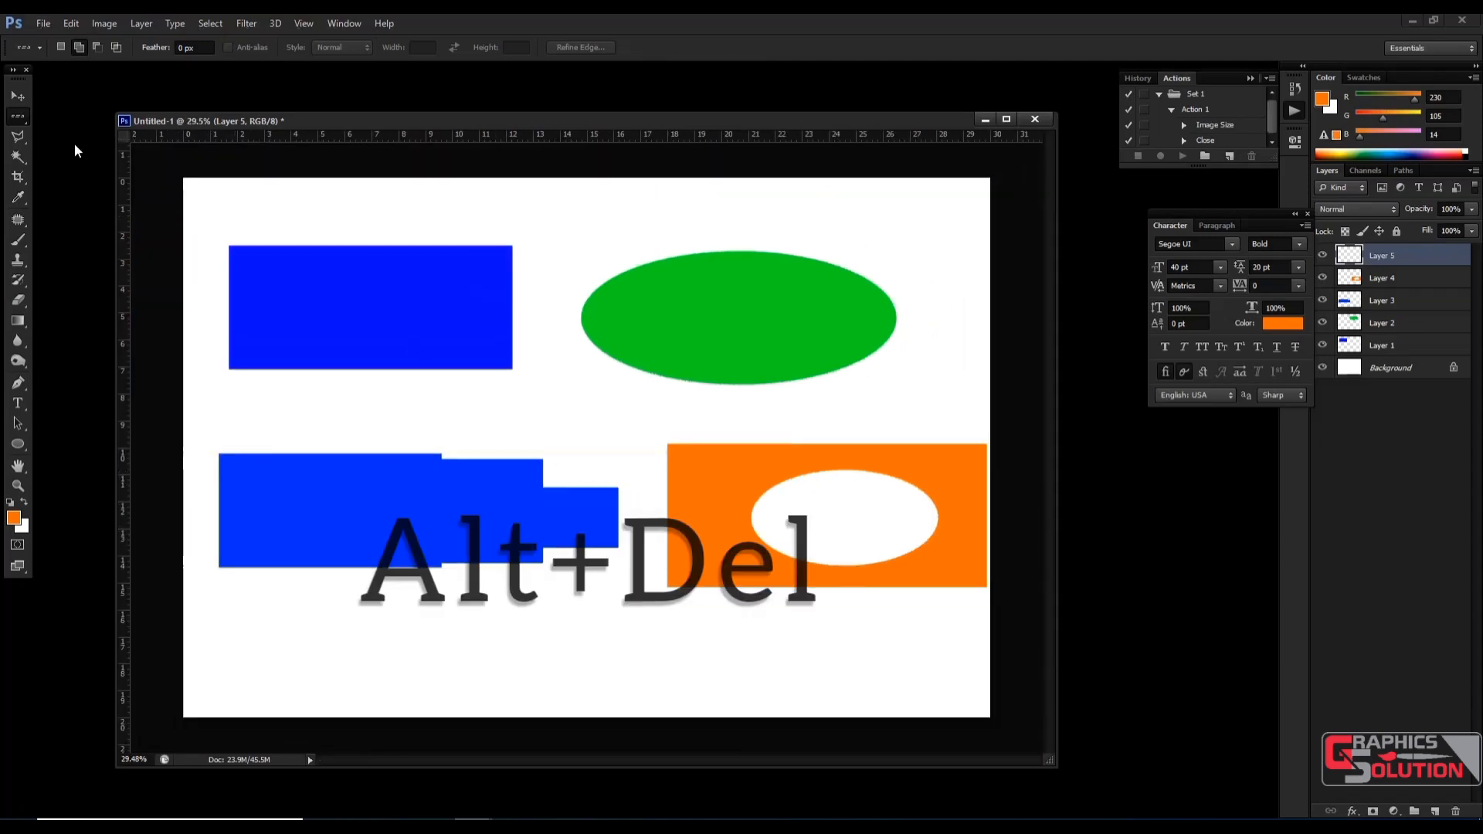
# Select a single-pixel column about 1.2 cm from the canvas's left edge with the Single Column Marquee tool
pyautogui.rightClick(16, 118)
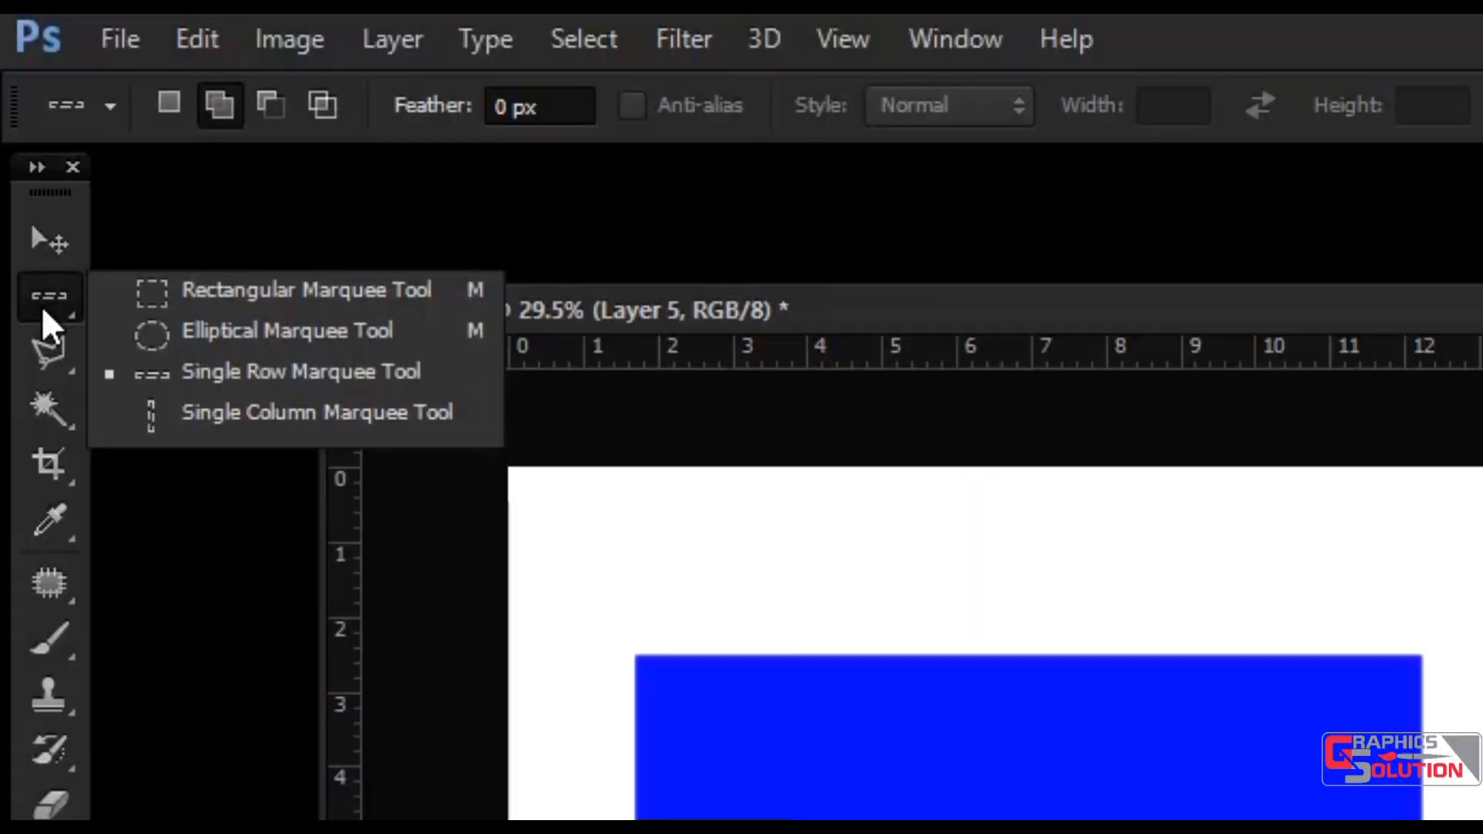
pyautogui.click(240, 412)
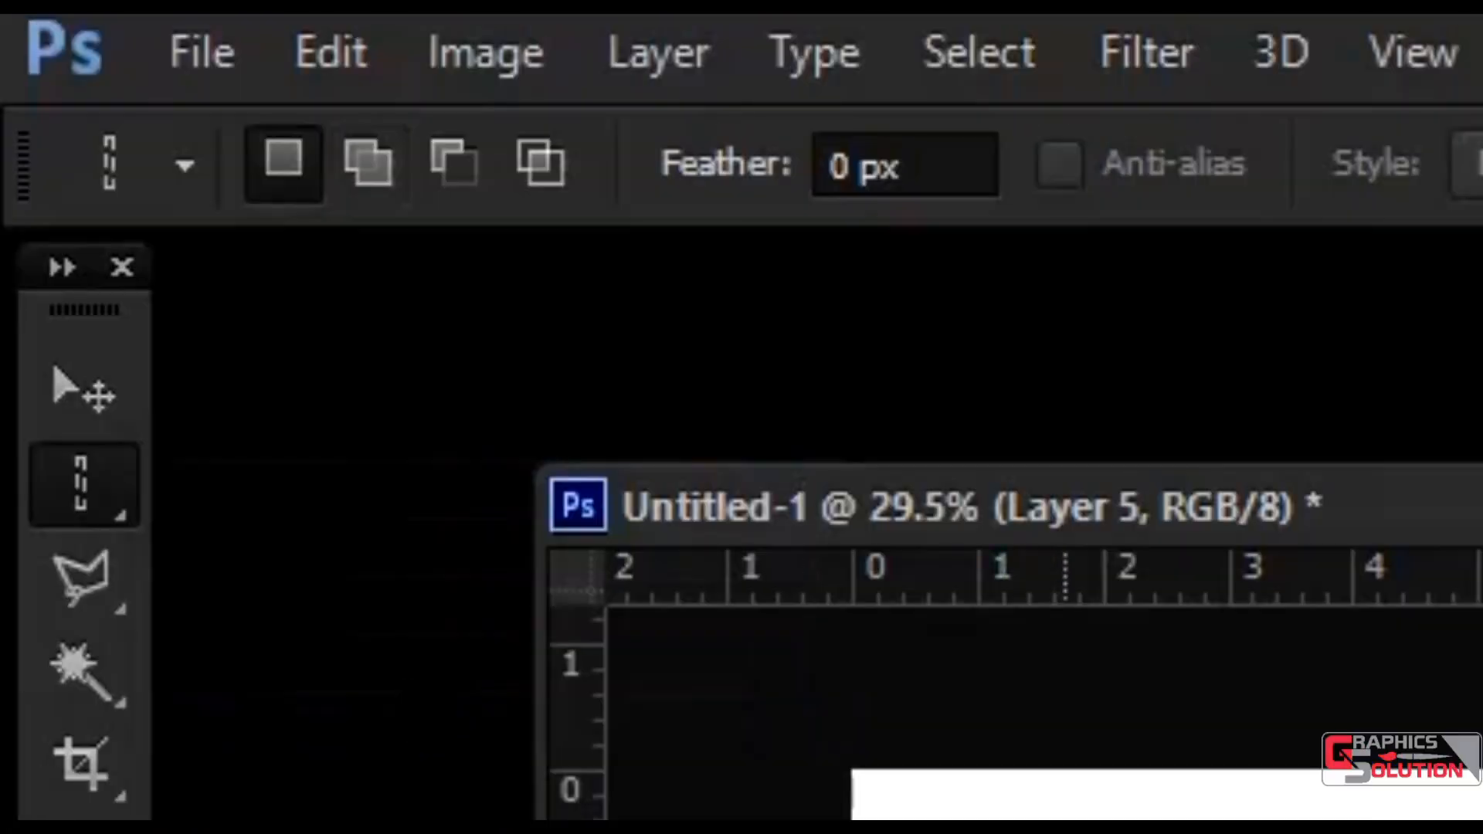
pyautogui.scroll(3, 1016, 714)
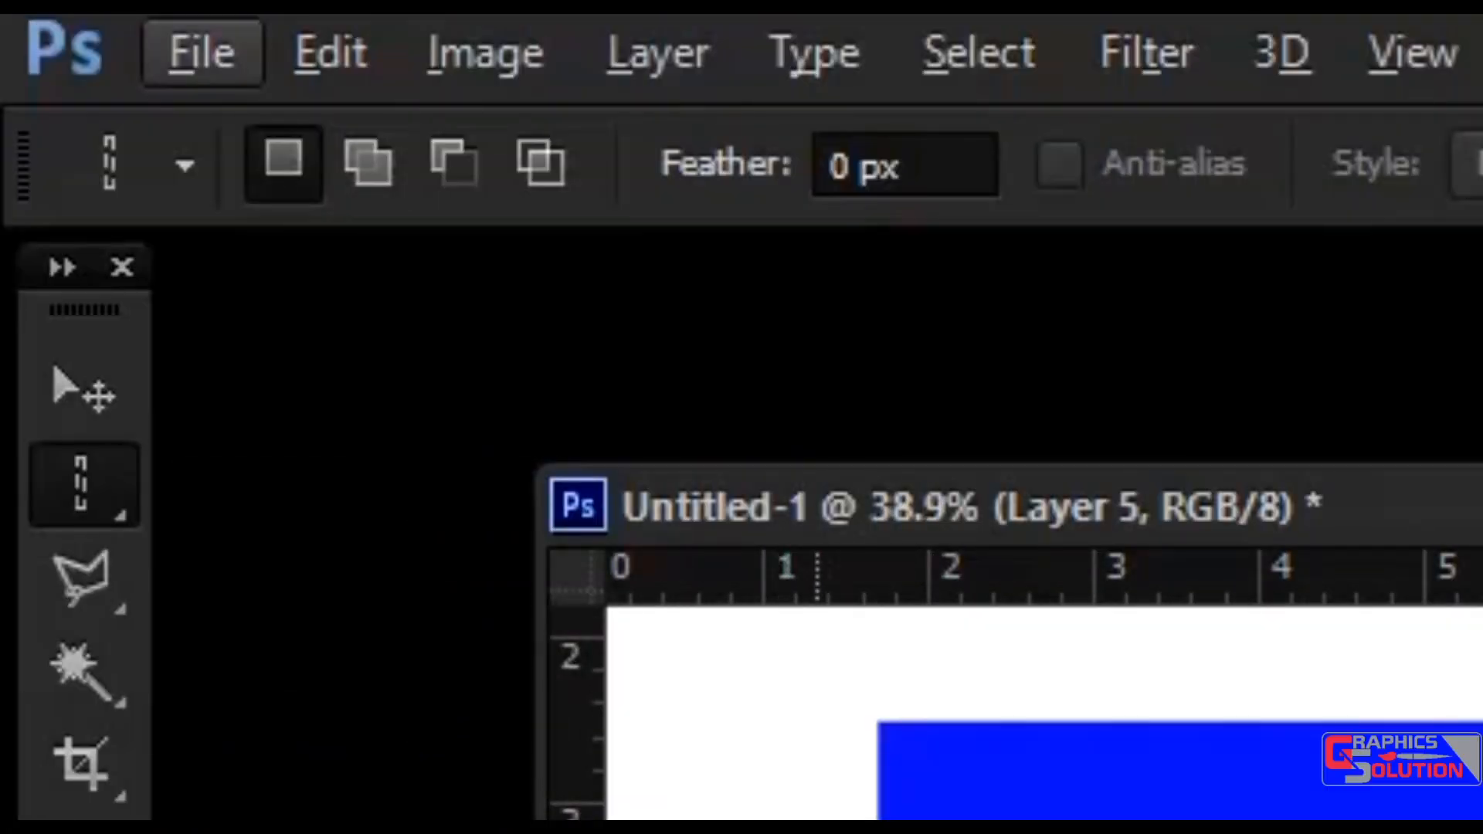
pyautogui.click(816, 772)
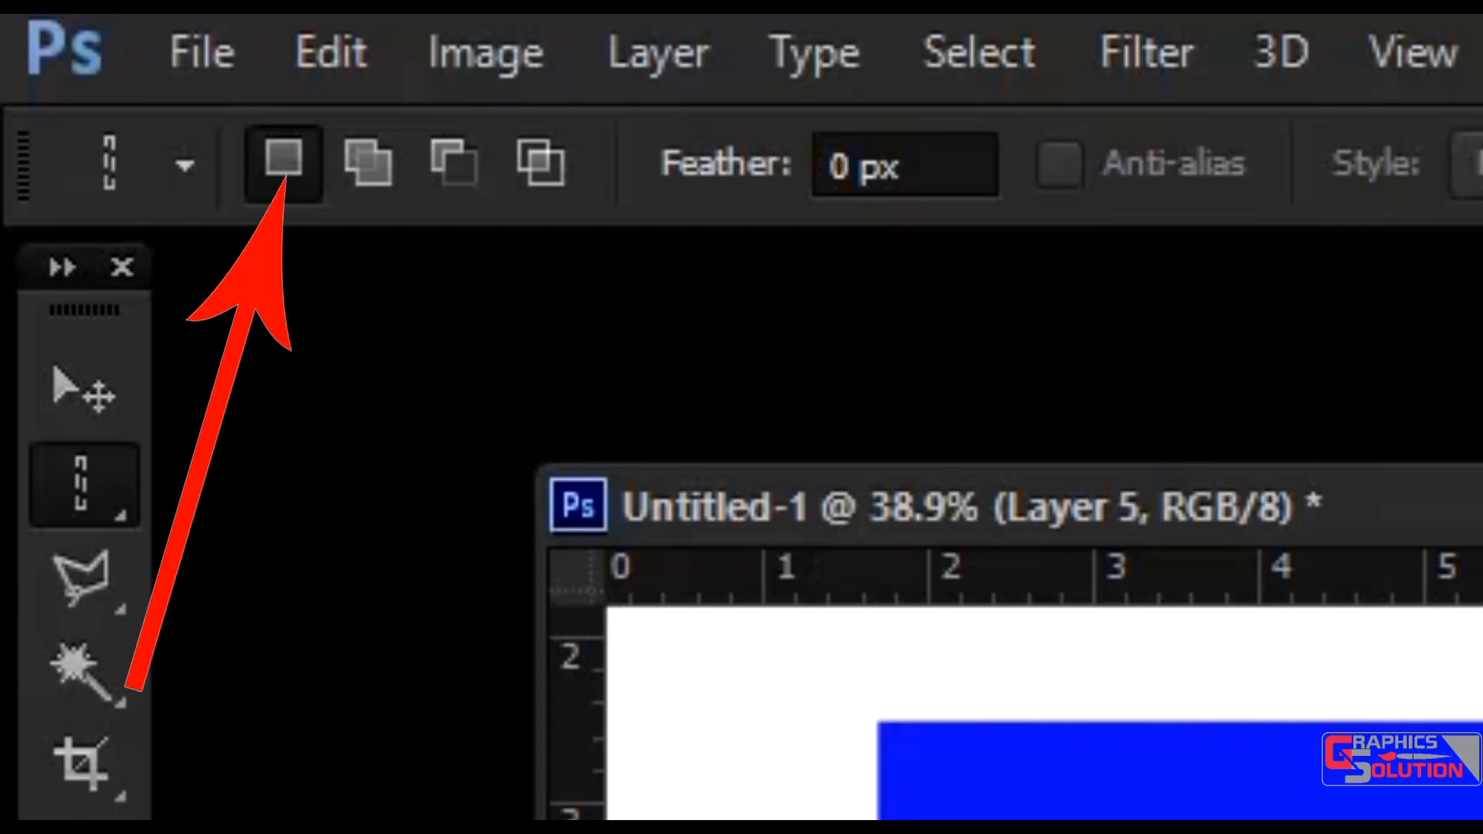
# Add a new layer and fill a single-pixel column beside the blue rectangle with blue, RGB 14, 64, 230
pyautogui.hotkey('ctrl', 'alt', 'shift', 'n')
pyautogui.press('i')
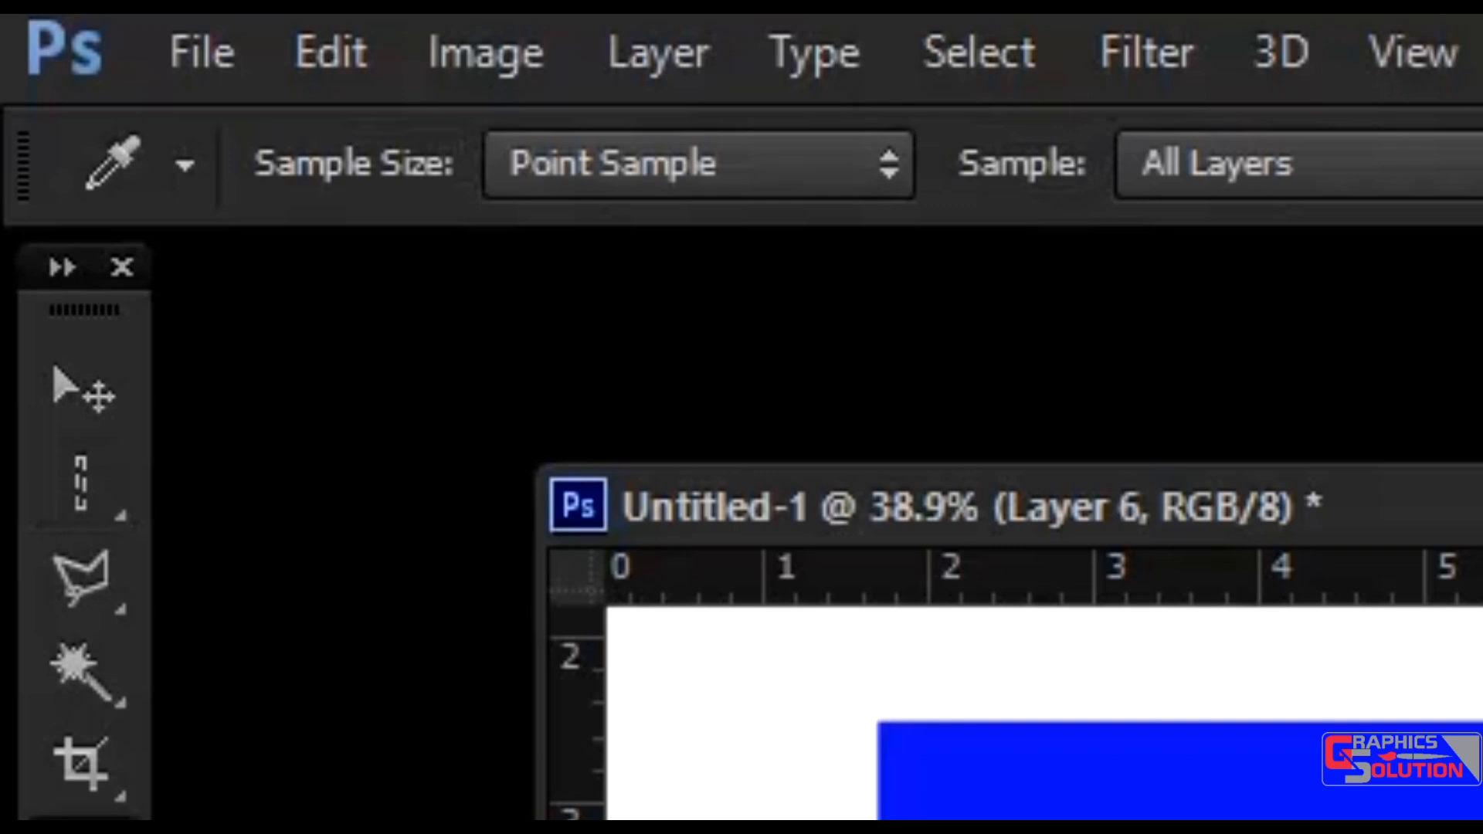
pyautogui.press('m')
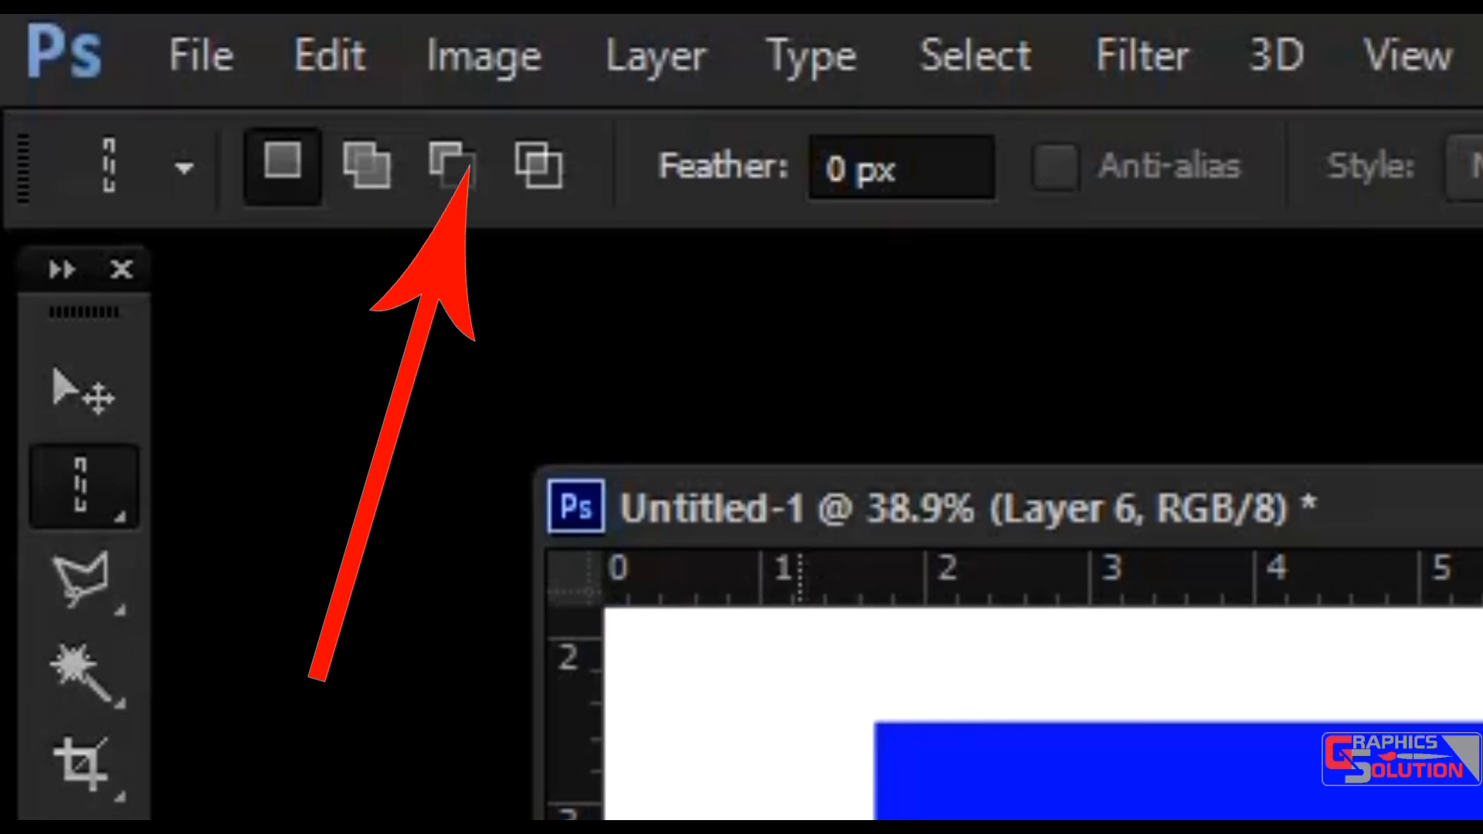
pyautogui.click(800, 803)
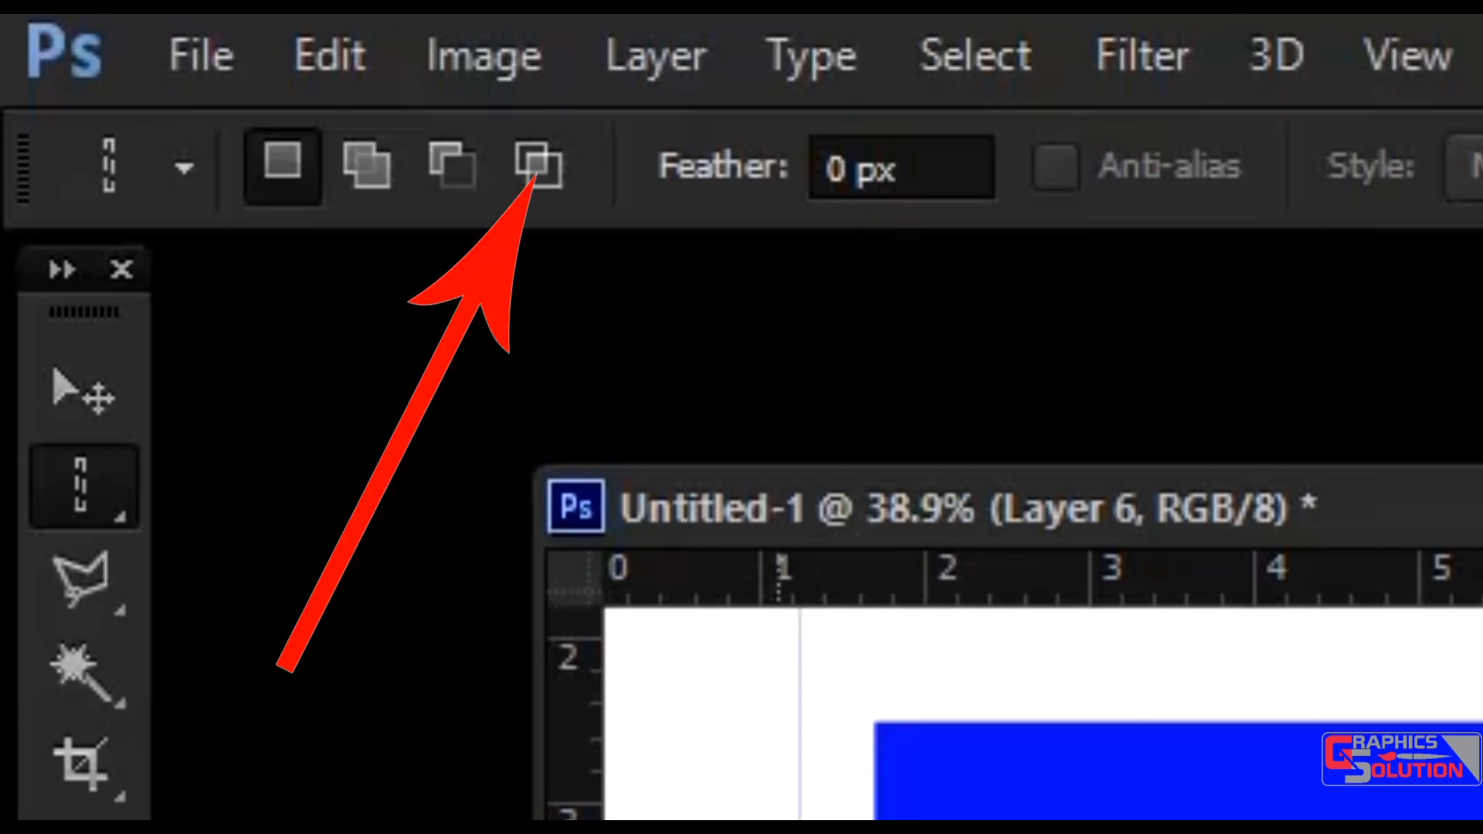
pyautogui.scroll(1, 1004, 714)
pyautogui.scroll(-1, 1004, 714)
pyautogui.scroll(-1, 1004, 714)
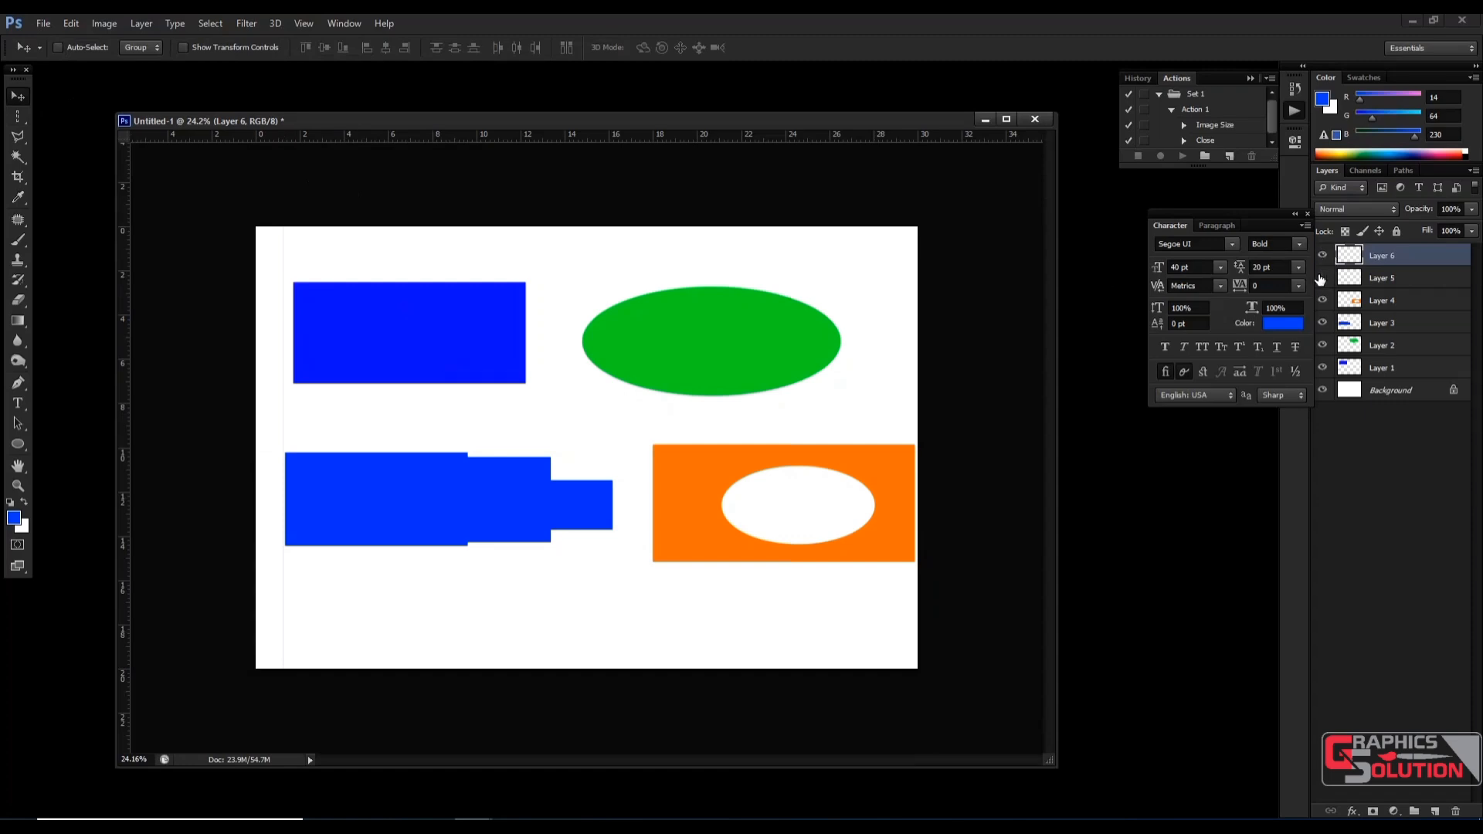
# Hide Layers 1 to 5 one at a time to check which shape each layer holds
pyautogui.moveTo(1322, 278); pyautogui.dragTo(1329, 309)
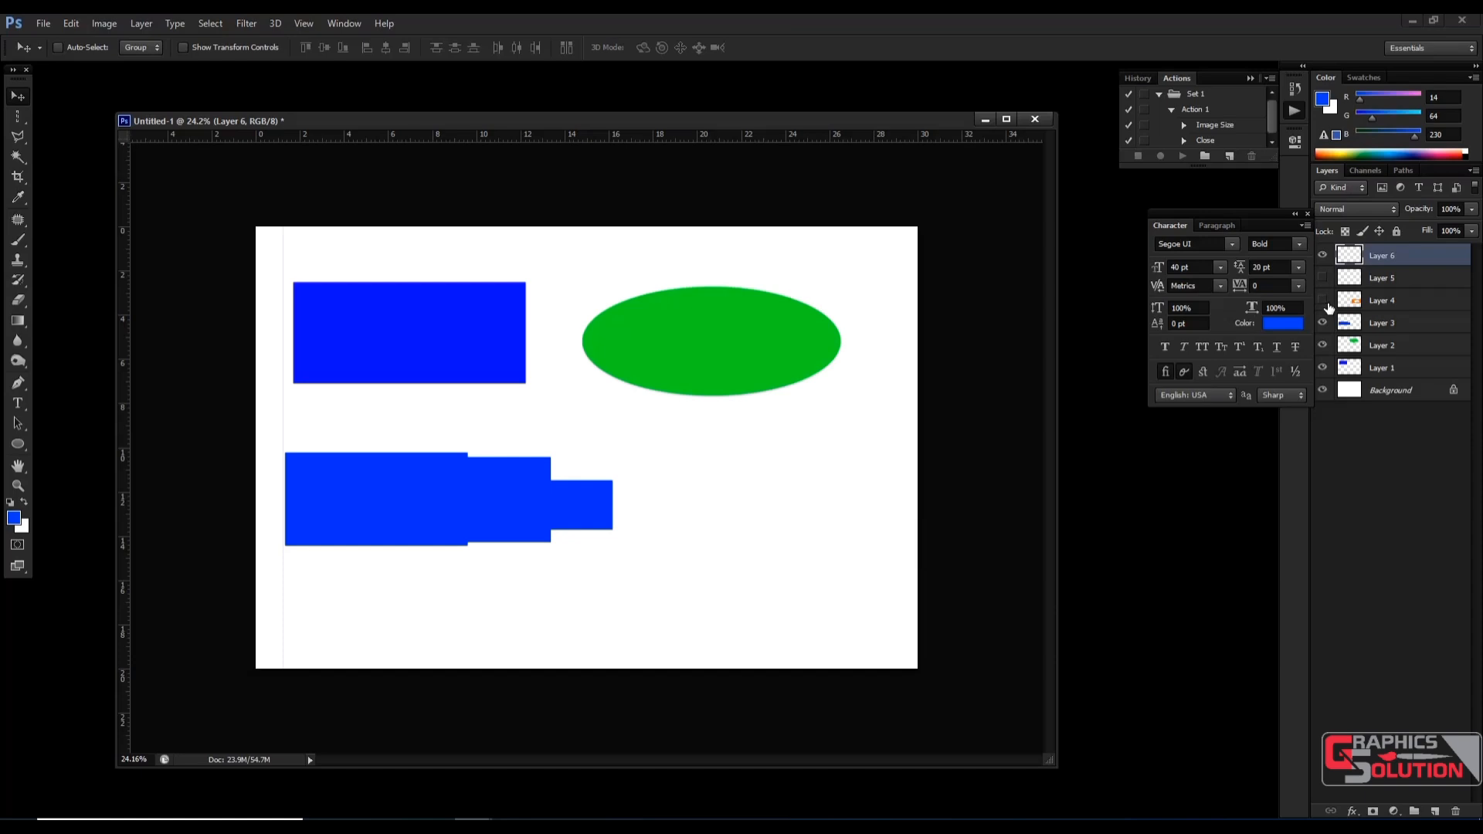
pyautogui.click(1326, 303)
pyautogui.click(1326, 304)
pyautogui.click(1327, 304)
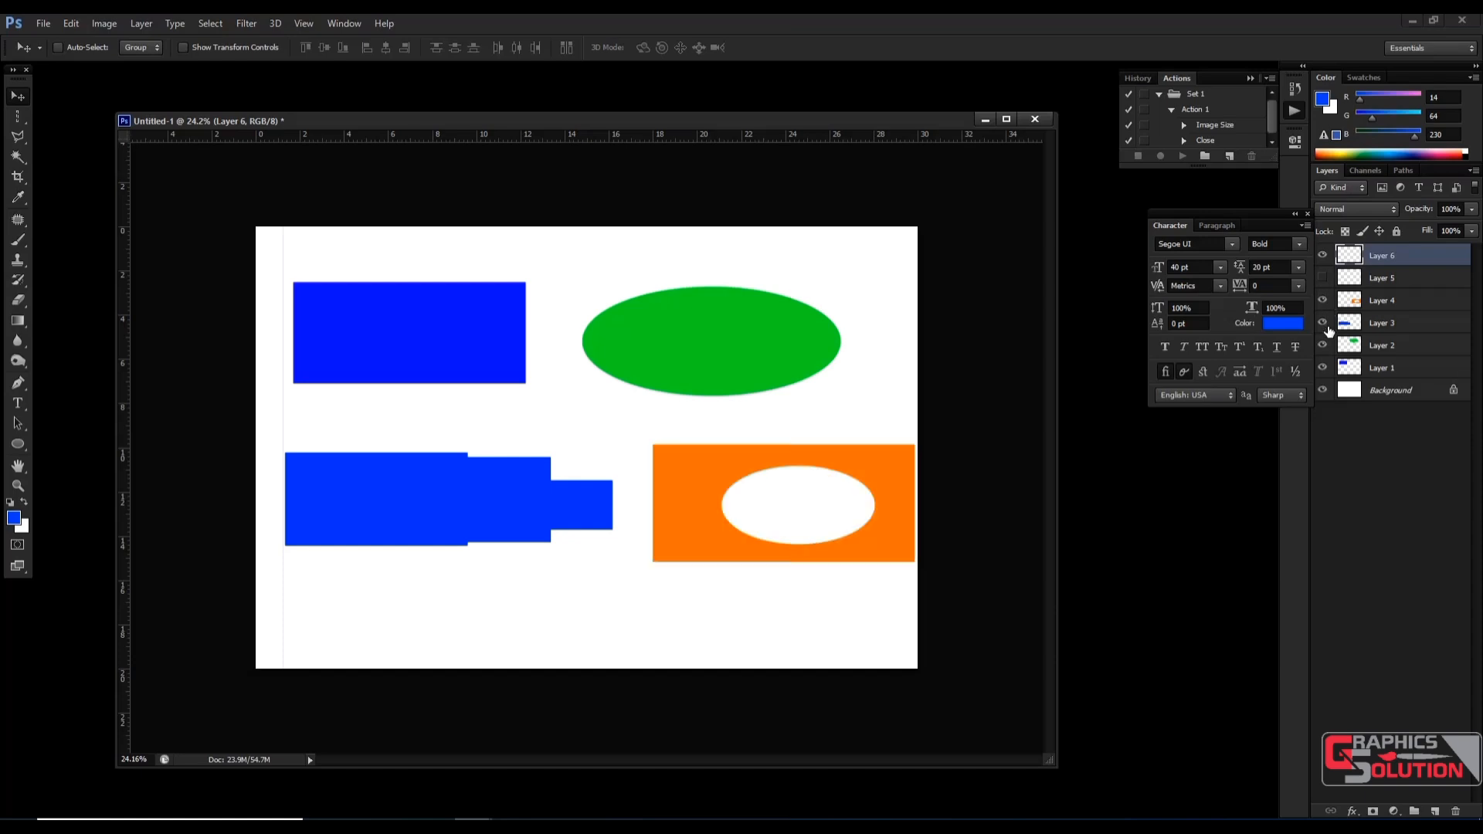
pyautogui.click(1324, 323)
pyautogui.click(1324, 323)
pyautogui.click(1324, 322)
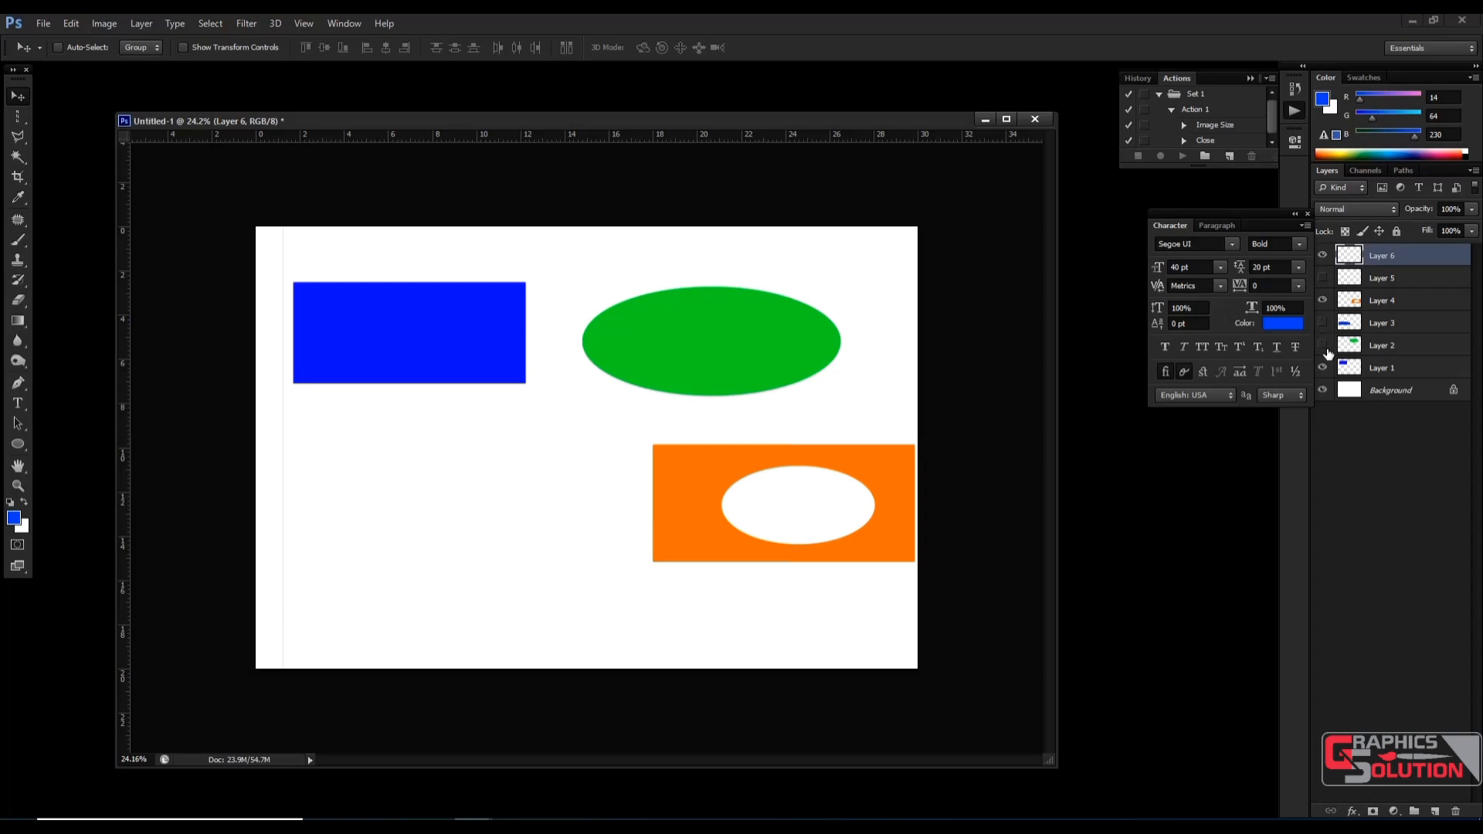
pyautogui.click(1325, 347)
pyautogui.click(1324, 346)
pyautogui.click(1324, 346)
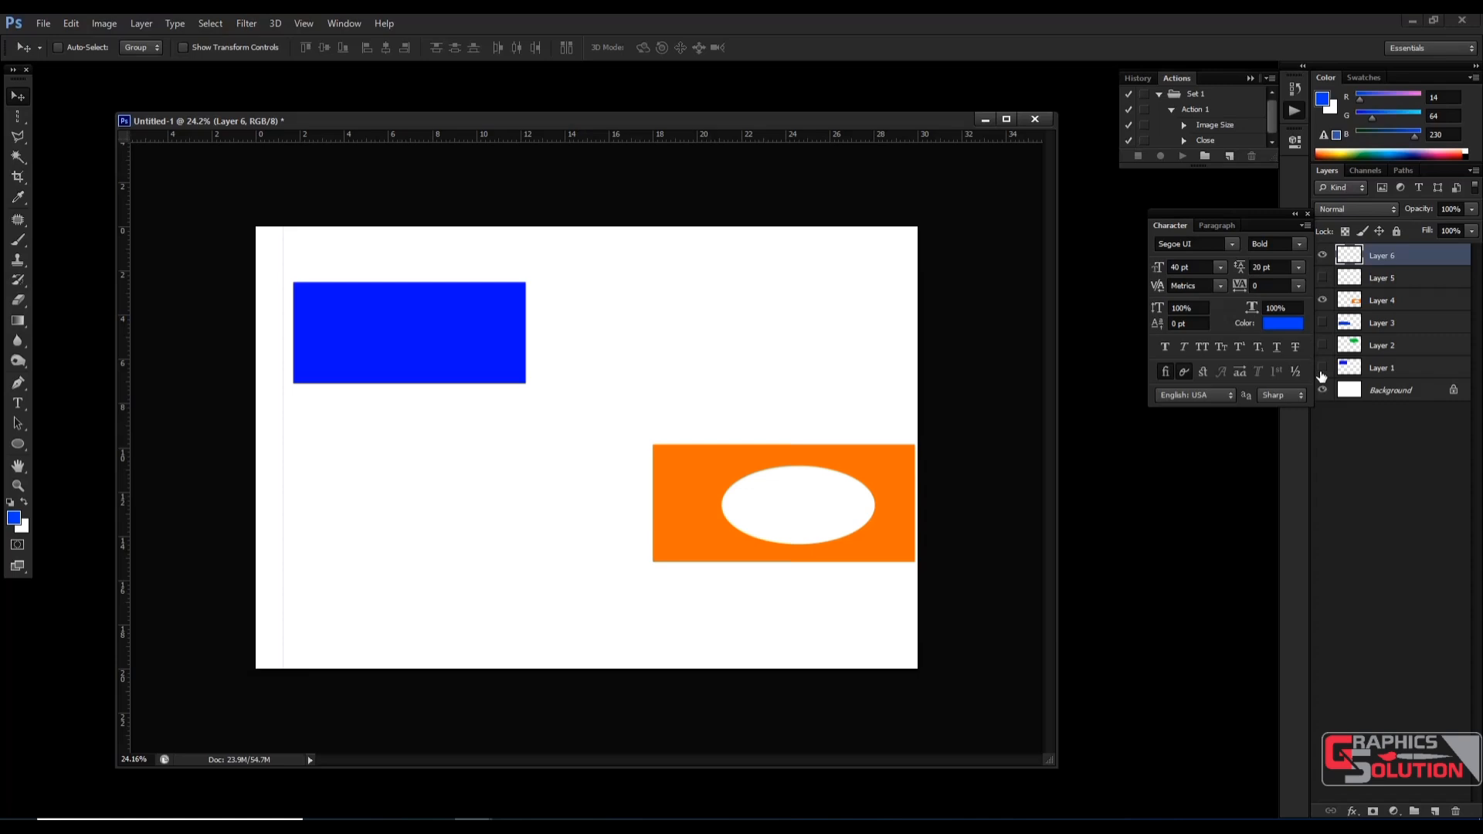
pyautogui.click(1322, 369)
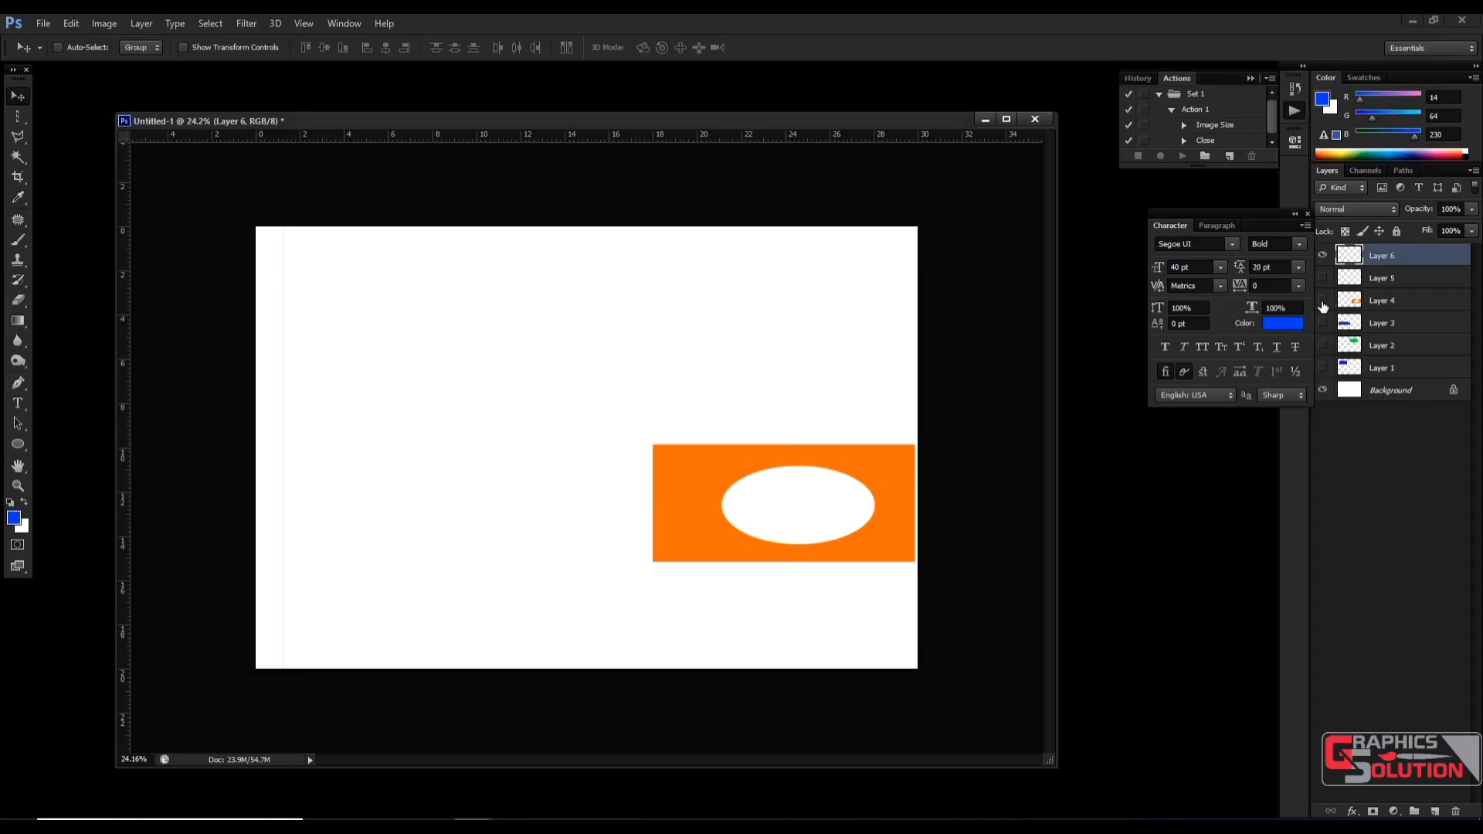
pyautogui.click(1322, 301)
# Show Layers 1 to 5 again, one after another from the lowest up
pyautogui.click(1324, 369)
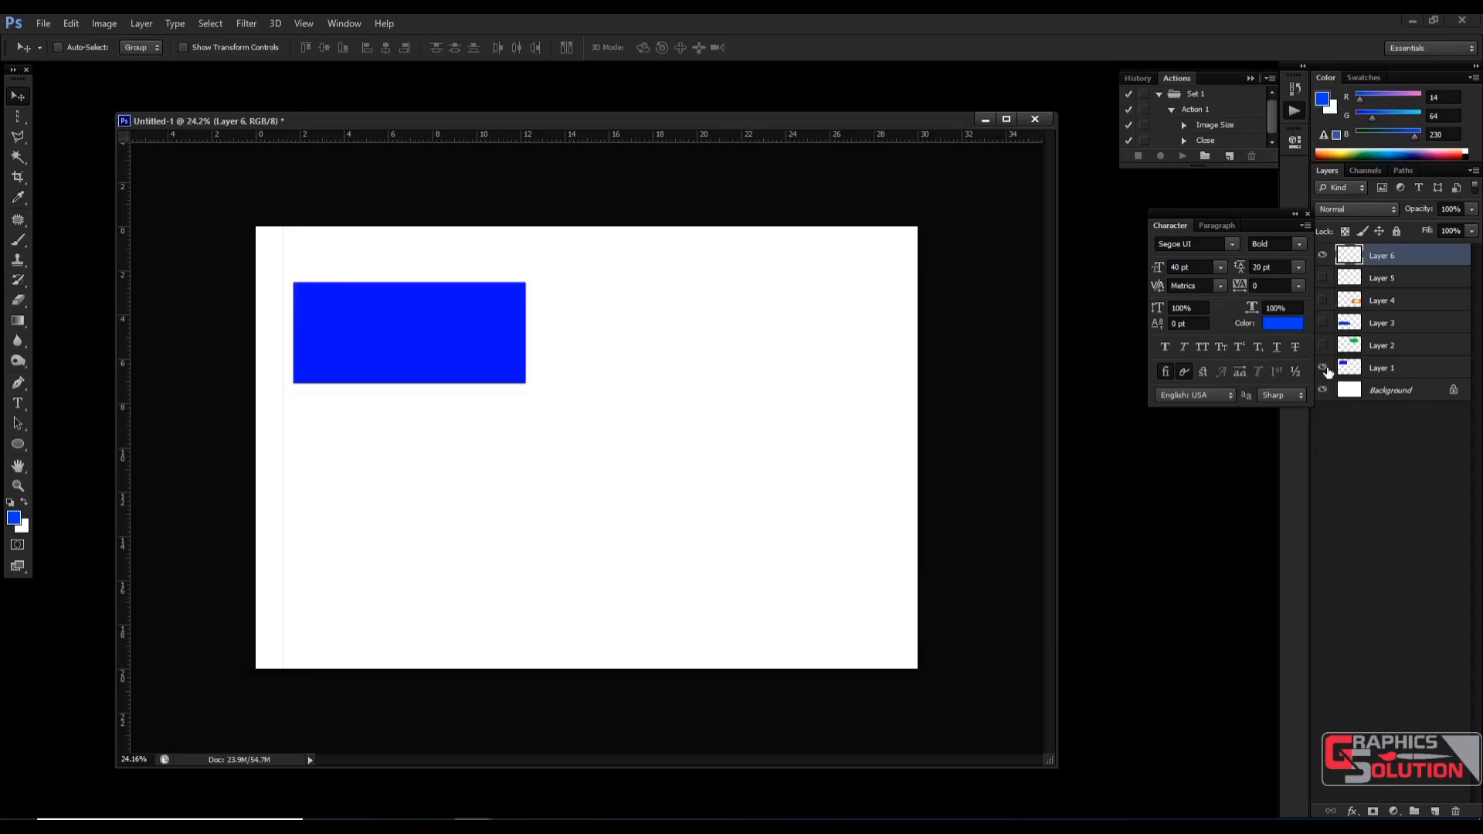
pyautogui.click(1324, 347)
pyautogui.click(1324, 324)
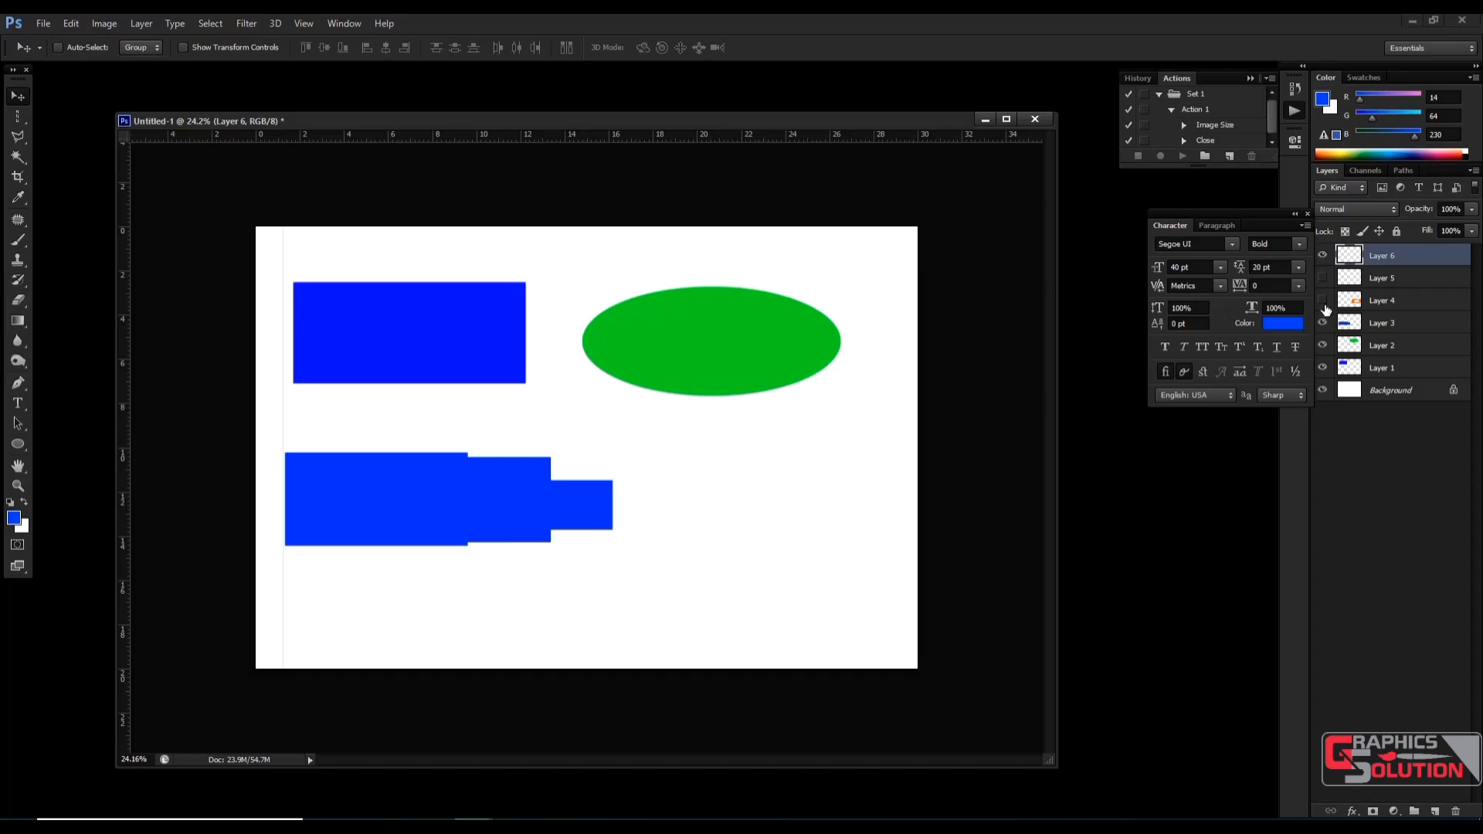
pyautogui.click(1324, 302)
pyautogui.click(1322, 278)
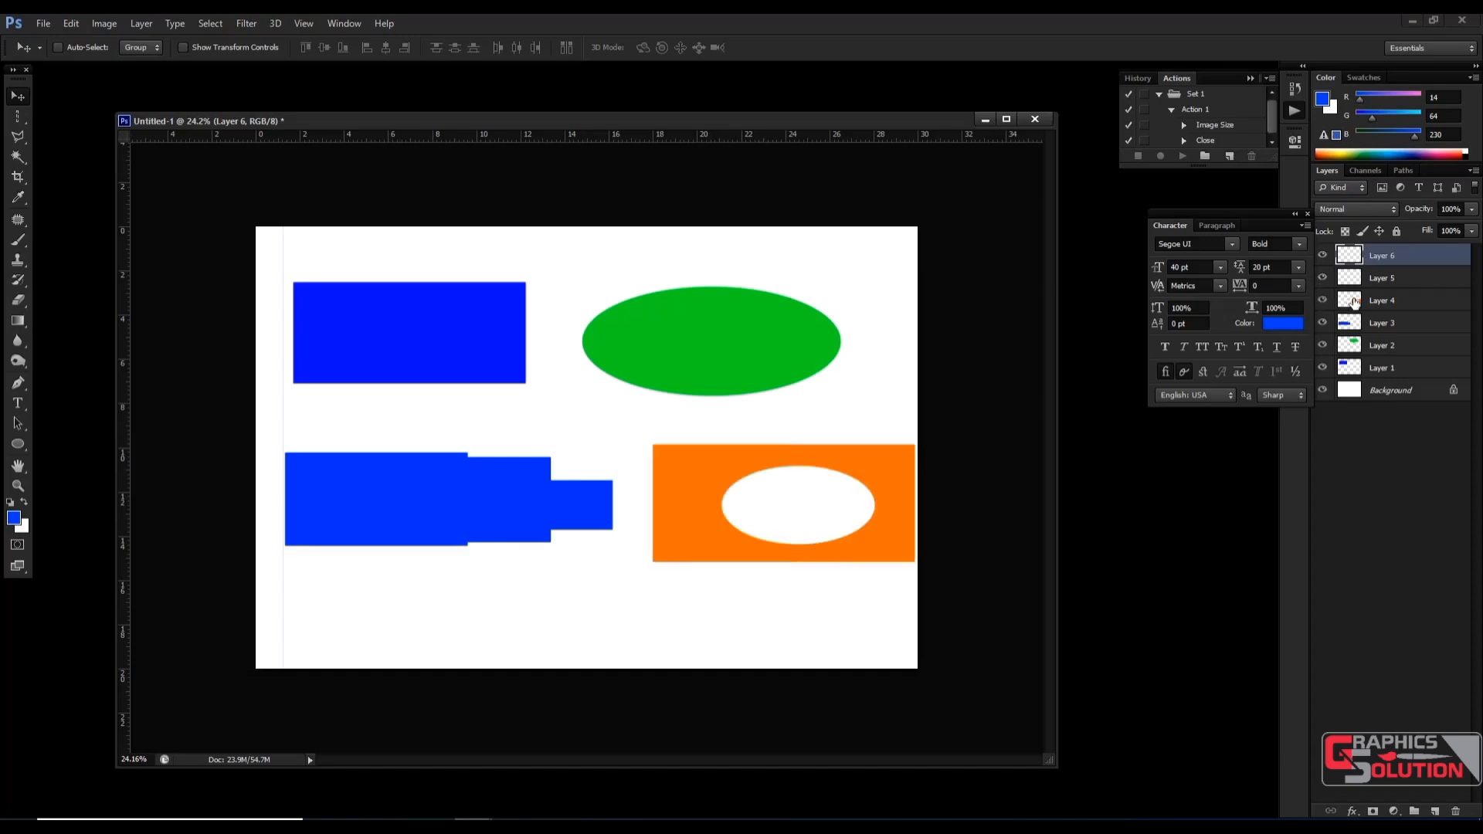
# Identify the orange cut-out rectangle's layer, Layer 4, by toggling its visibility, and delete it
pyautogui.click(1354, 303)
pyautogui.click(1322, 299)
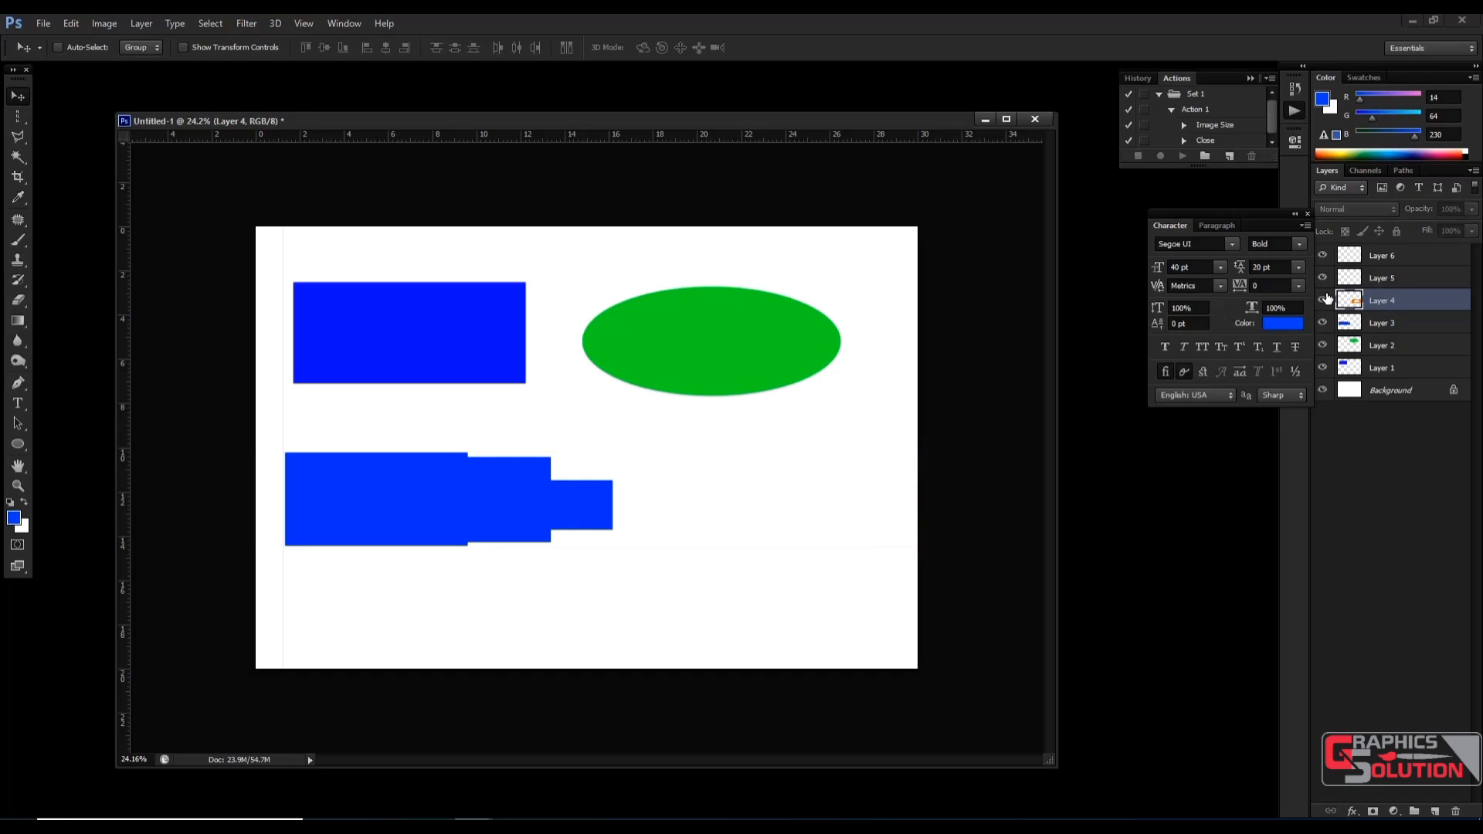
pyautogui.click(1324, 300)
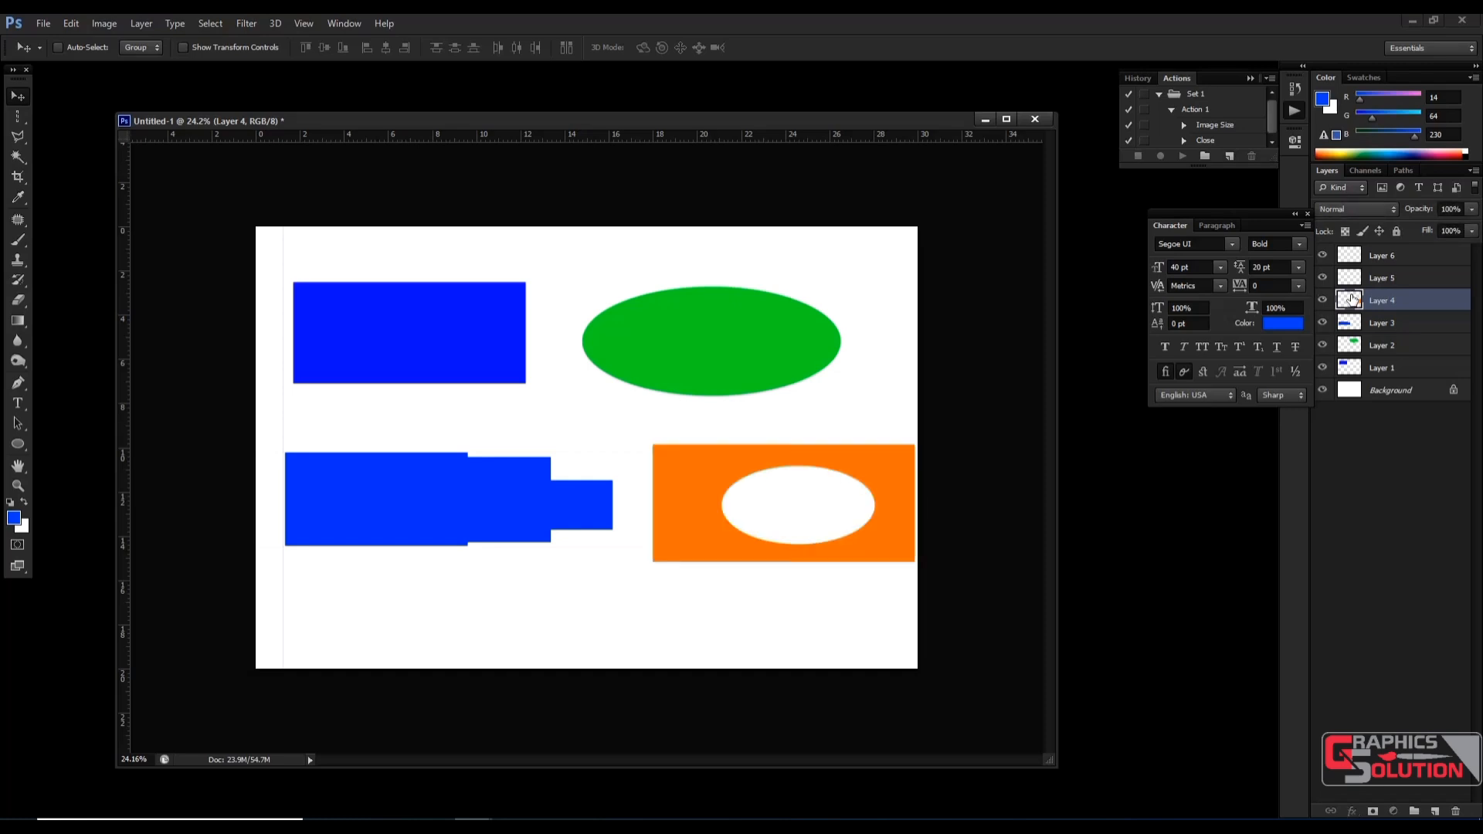
pyautogui.moveTo(1351, 300); pyautogui.dragTo(1456, 815)
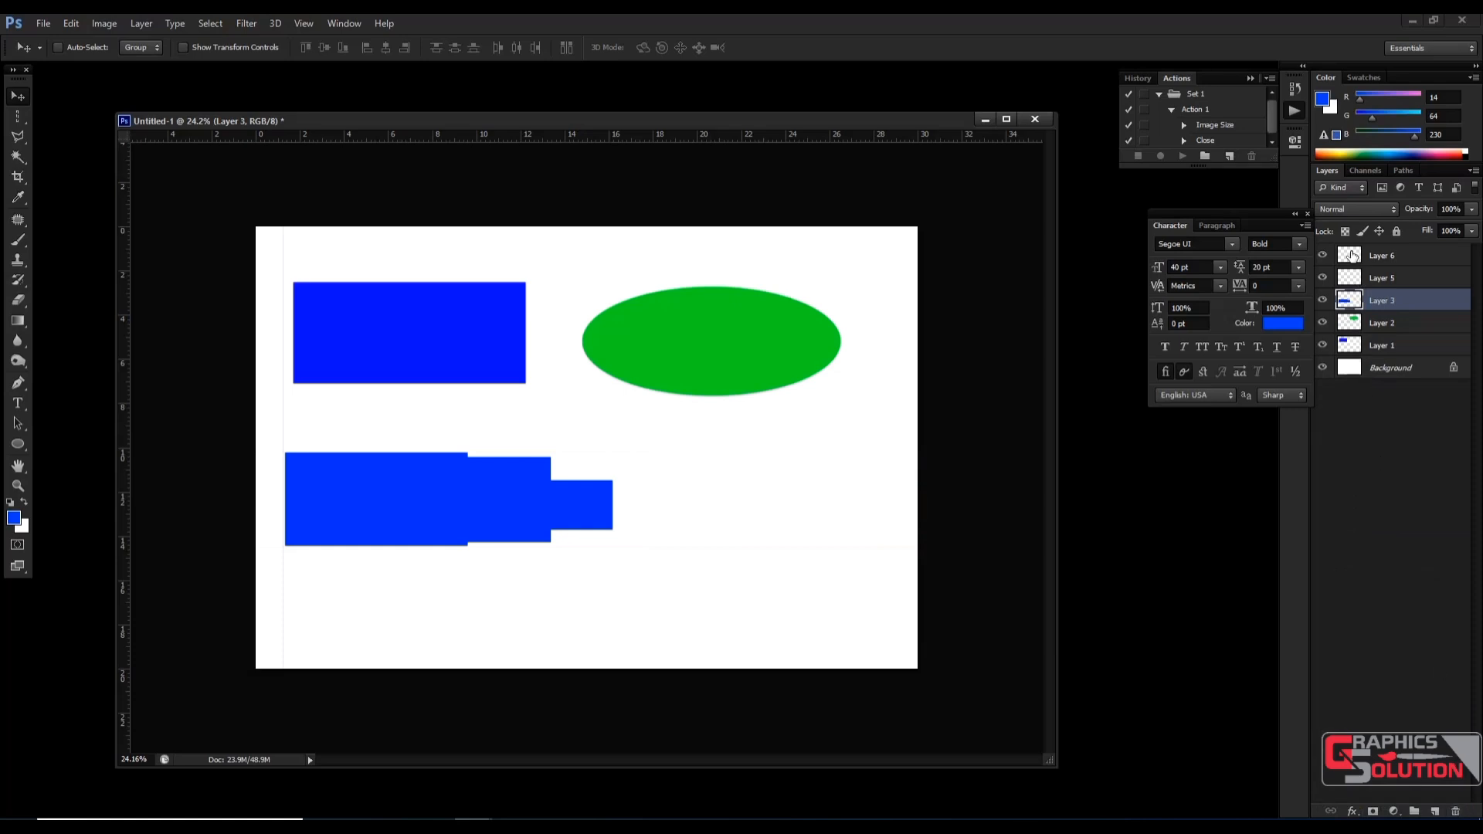
# Check Layer 6 by toggling its visibility, and delete Layers 6 and 5 with the single-pixel lines
pyautogui.click(1353, 256)
pyautogui.click(1322, 255)
pyautogui.click(1322, 257)
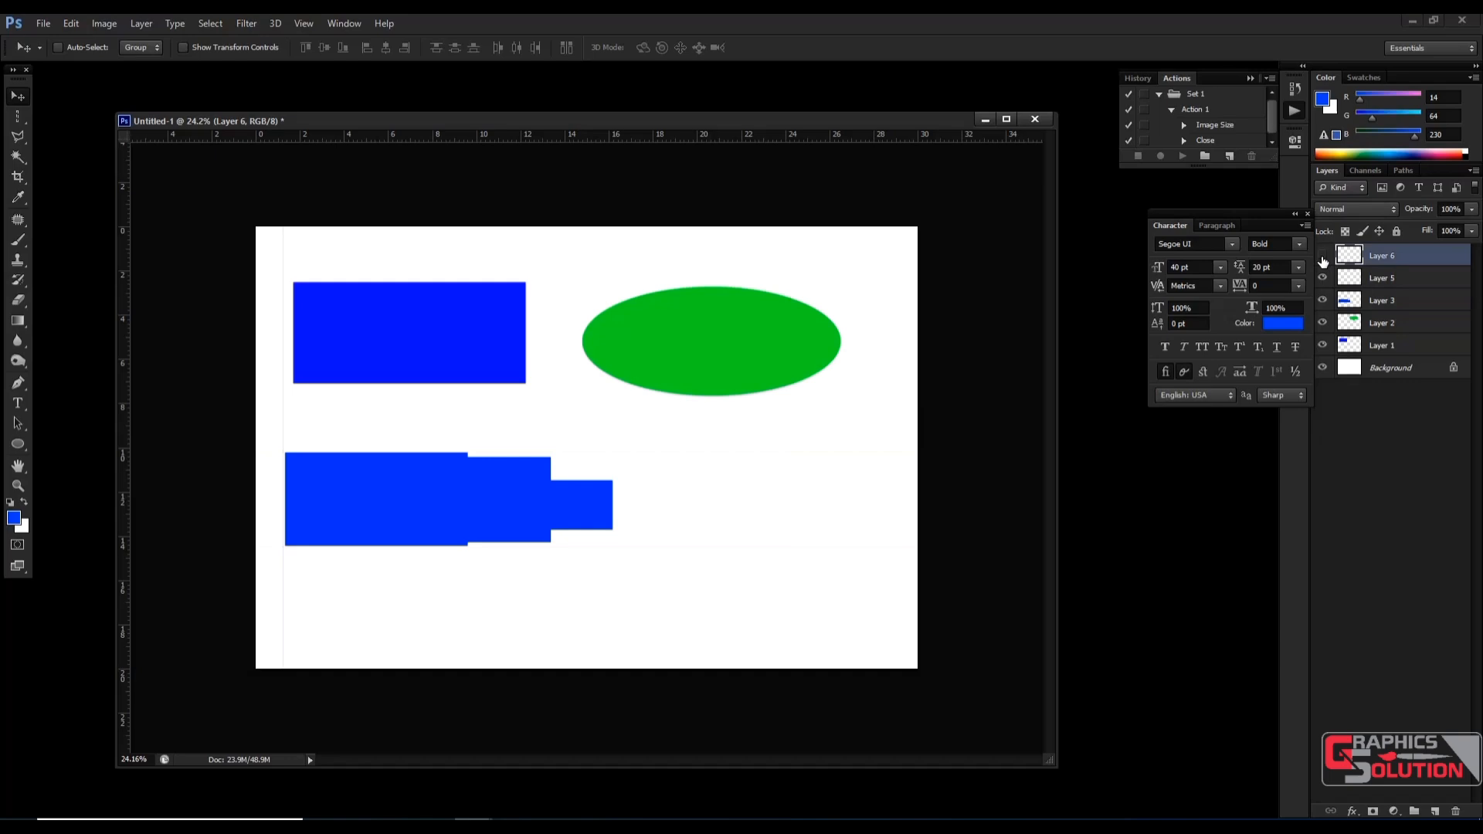
pyautogui.click(1323, 258)
pyautogui.moveTo(1345, 258); pyautogui.dragTo(1457, 811)
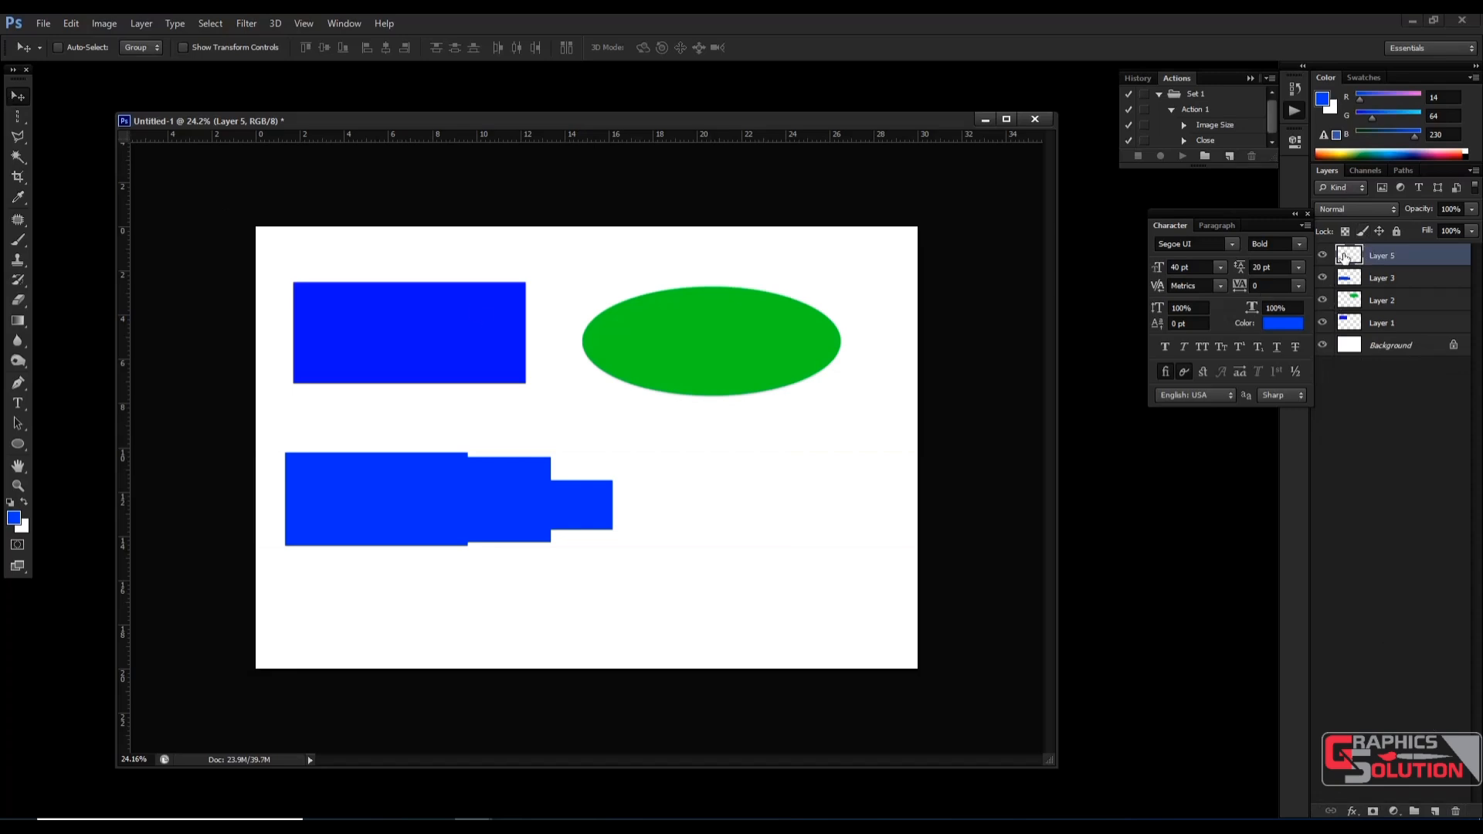
pyautogui.moveTo(1348, 258); pyautogui.dragTo(1458, 813)
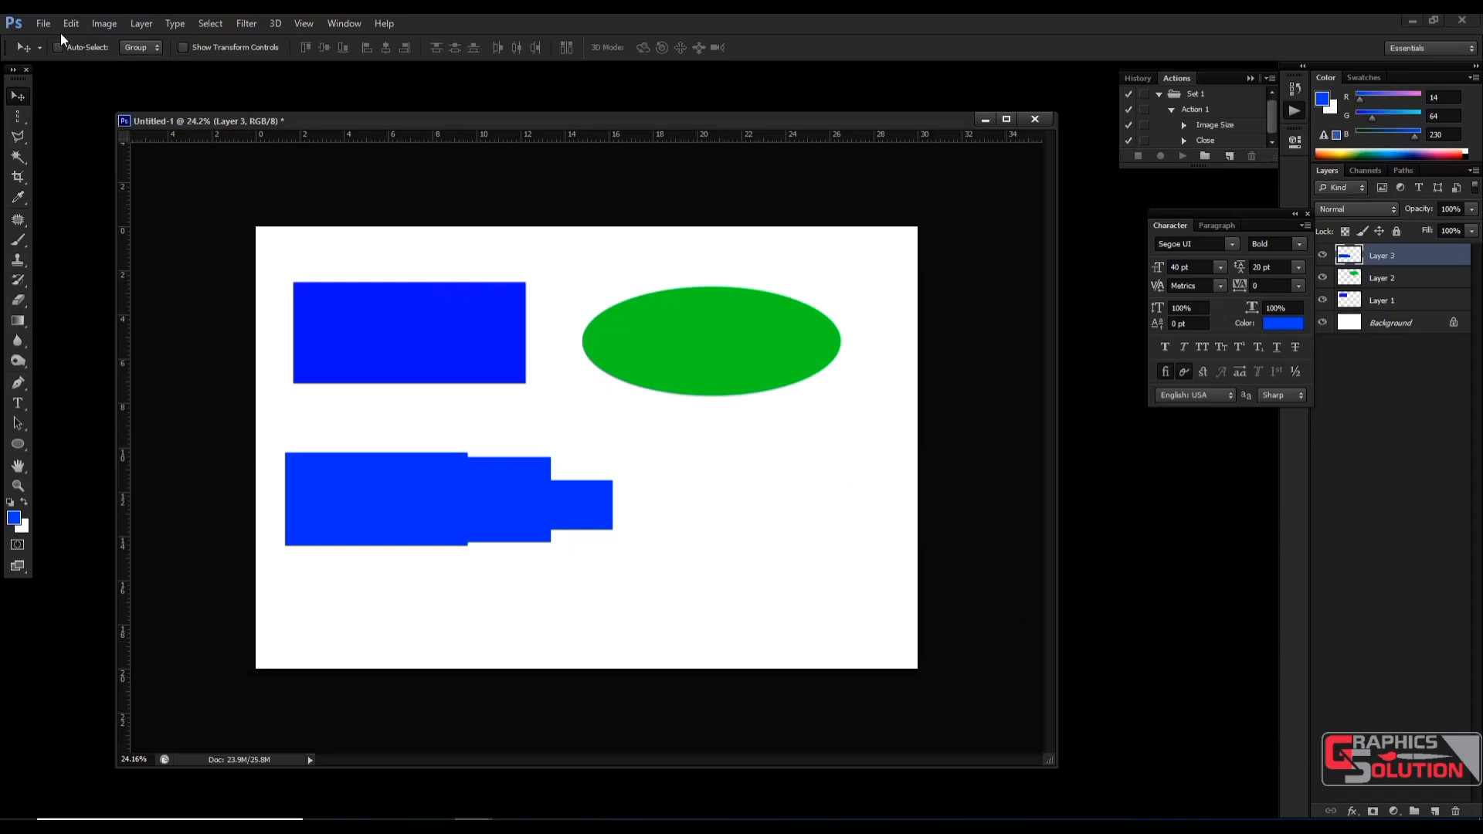
# Save the document to the Desktop as a Photoshop file named "Selection Tool" with Maximize Compatibility on
pyautogui.click(39, 22)
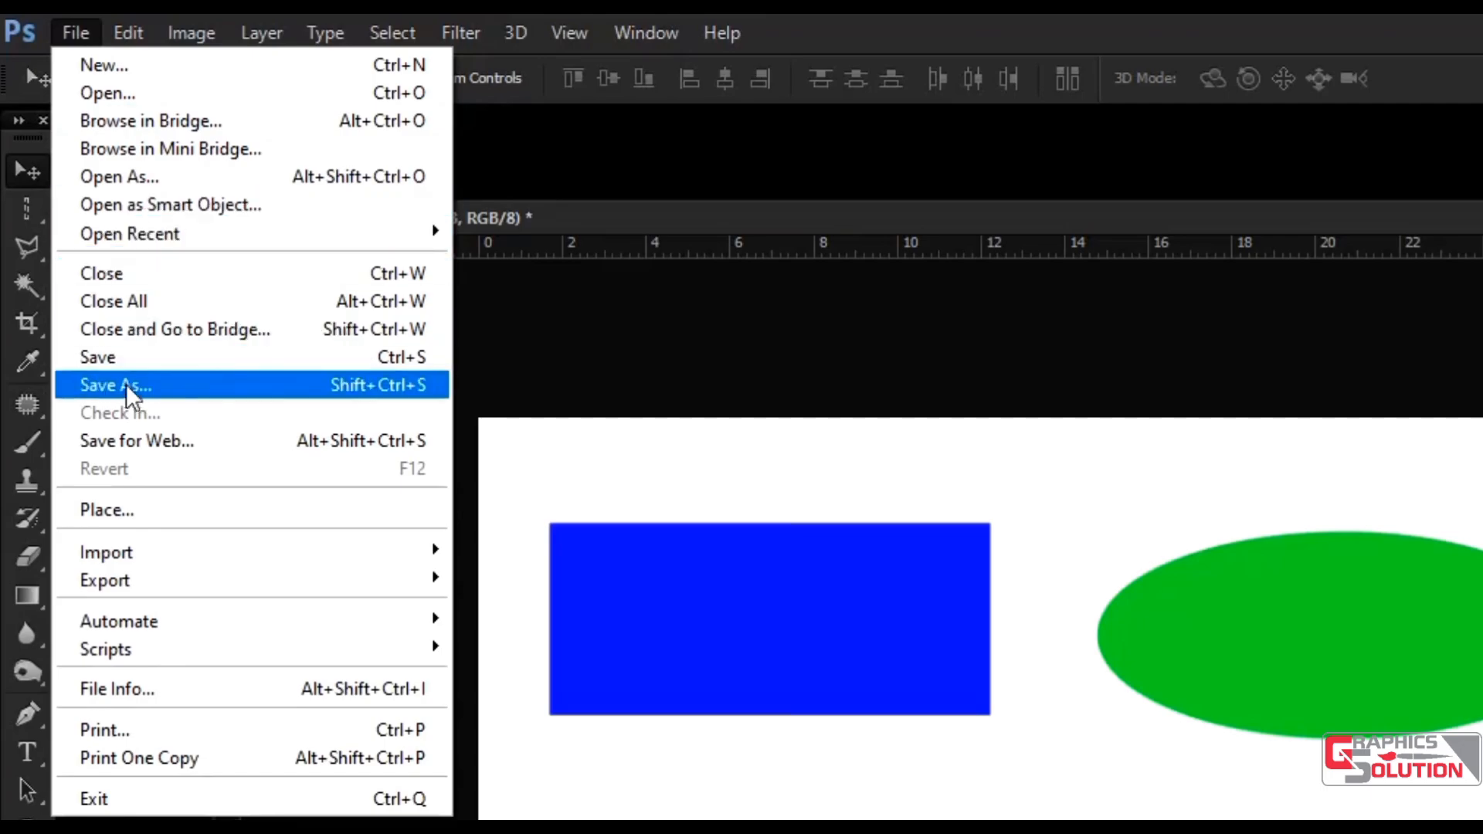
pyautogui.click(128, 385)
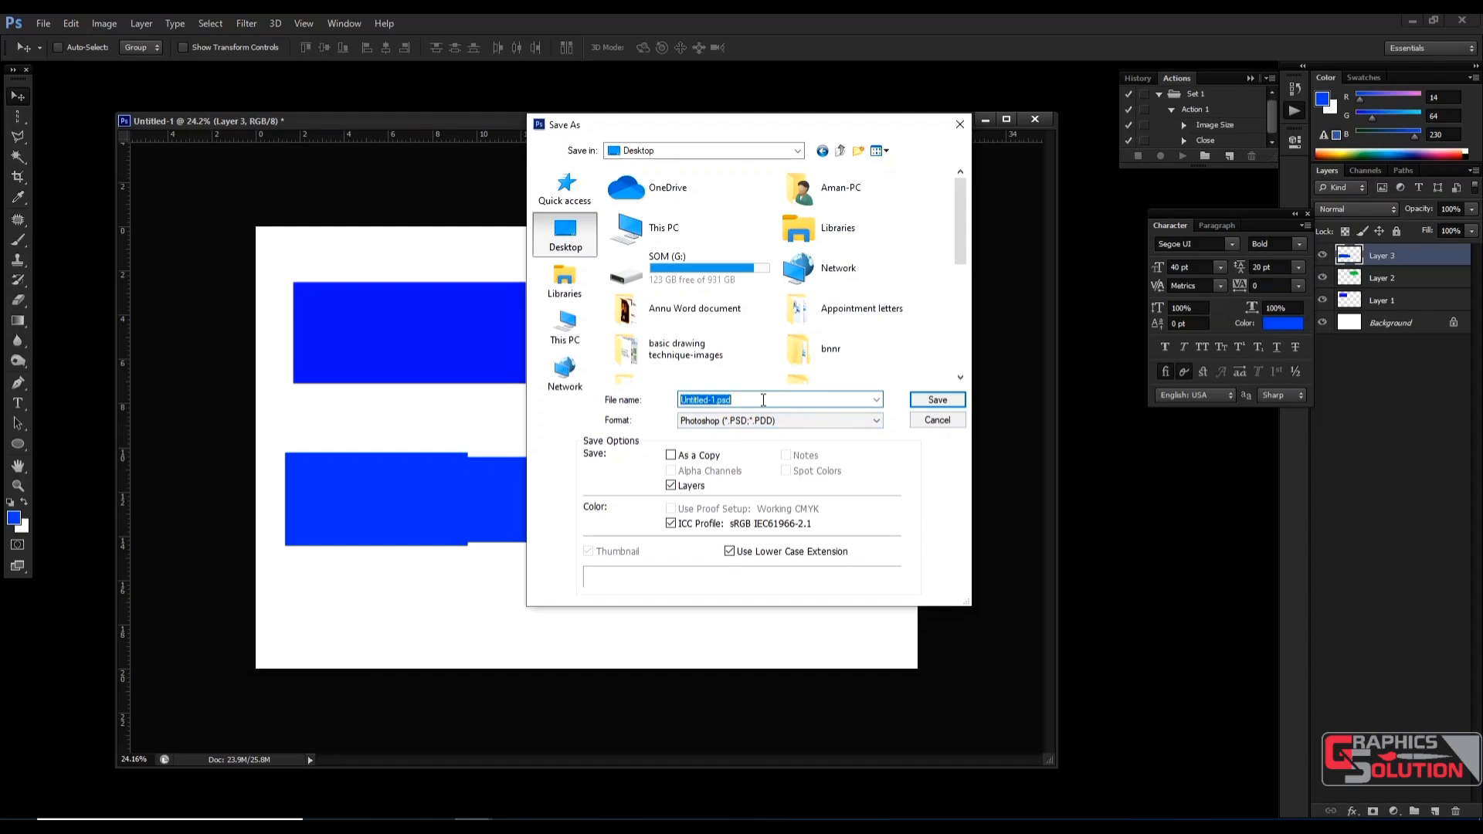
pyautogui.write('S')
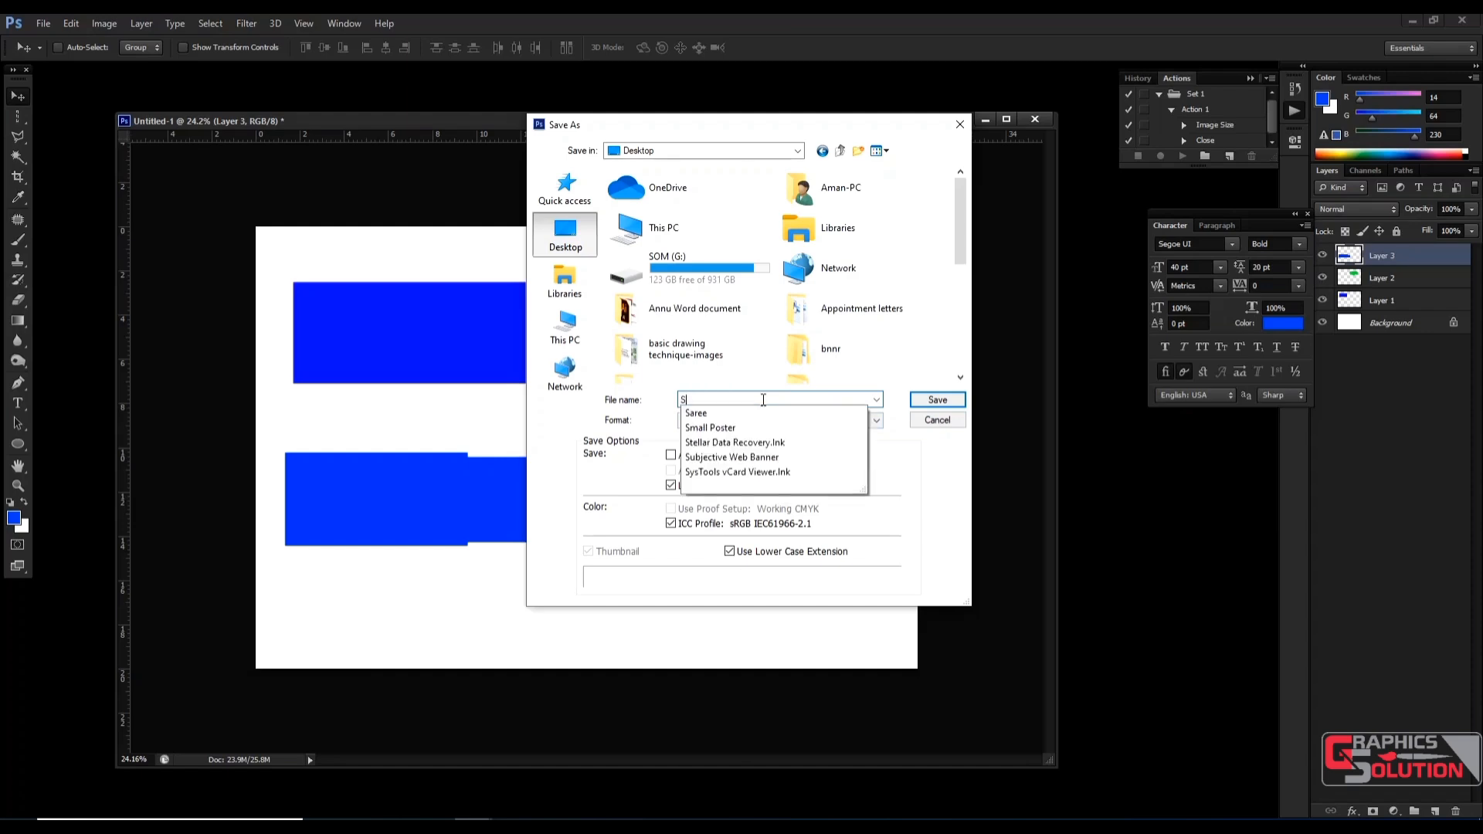
pyautogui.write('elect')
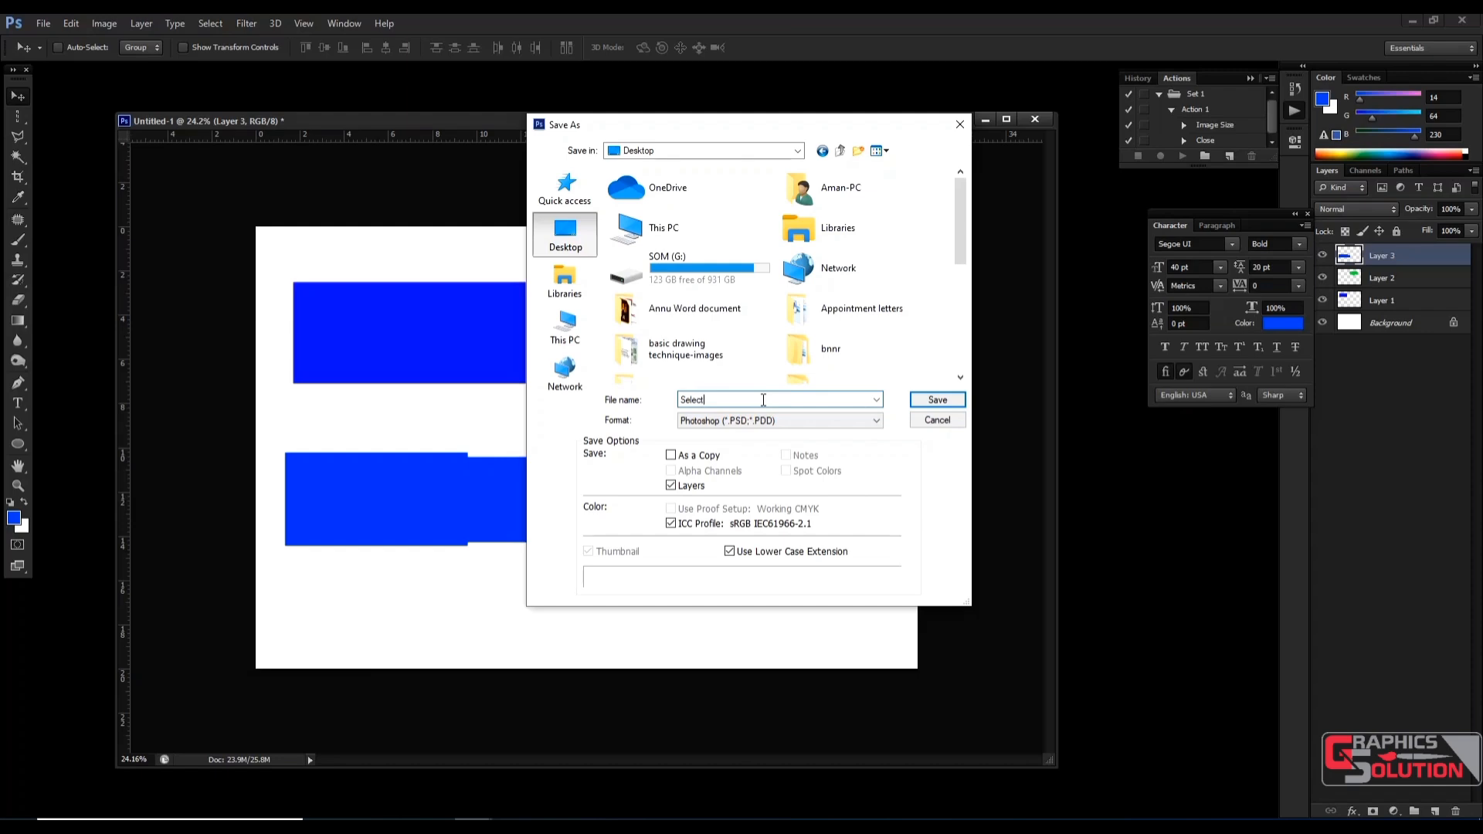
pyautogui.write('ion Tool')
pyautogui.click(928, 405)
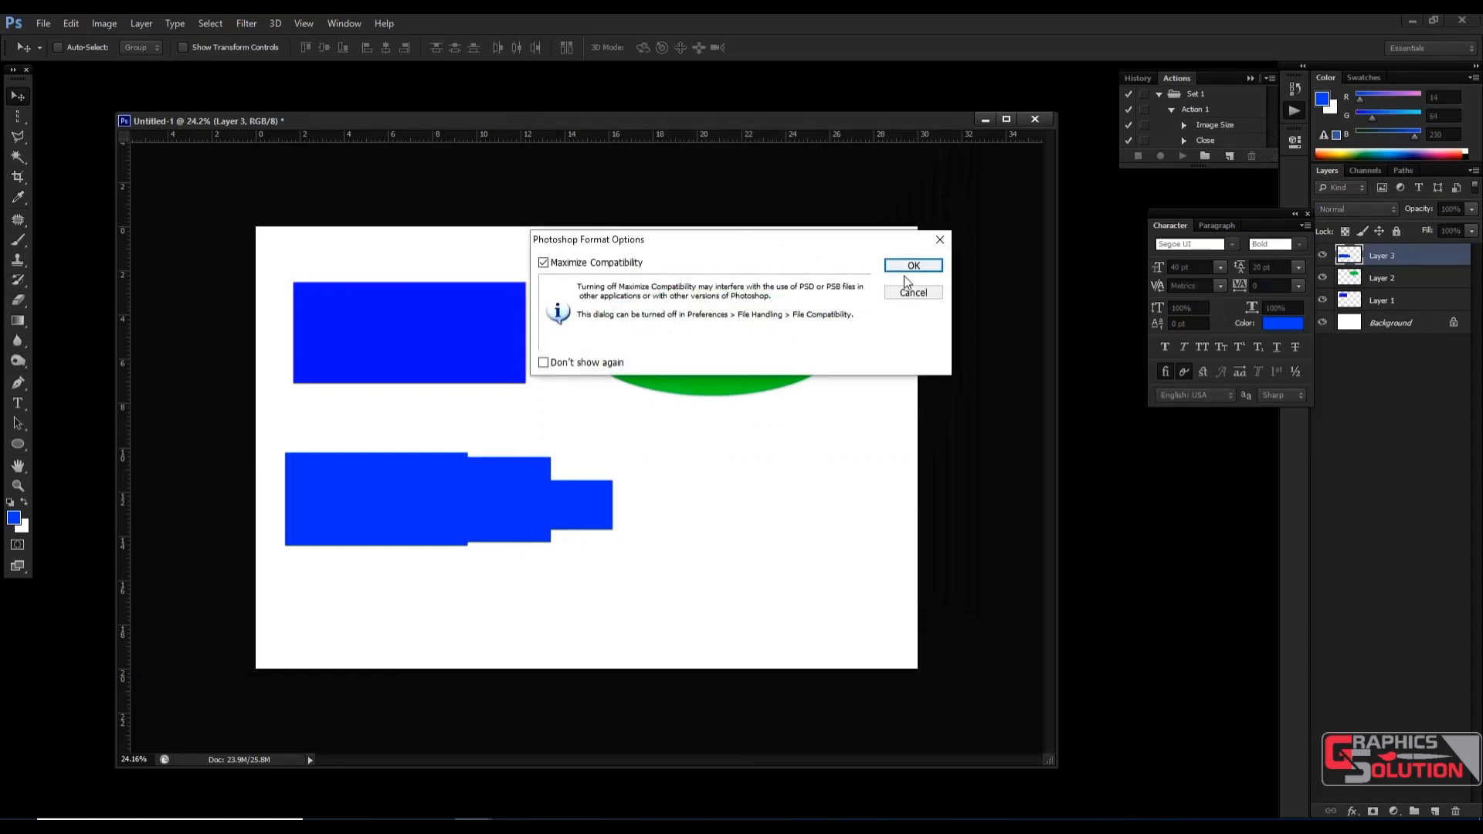
pyautogui.click(919, 265)
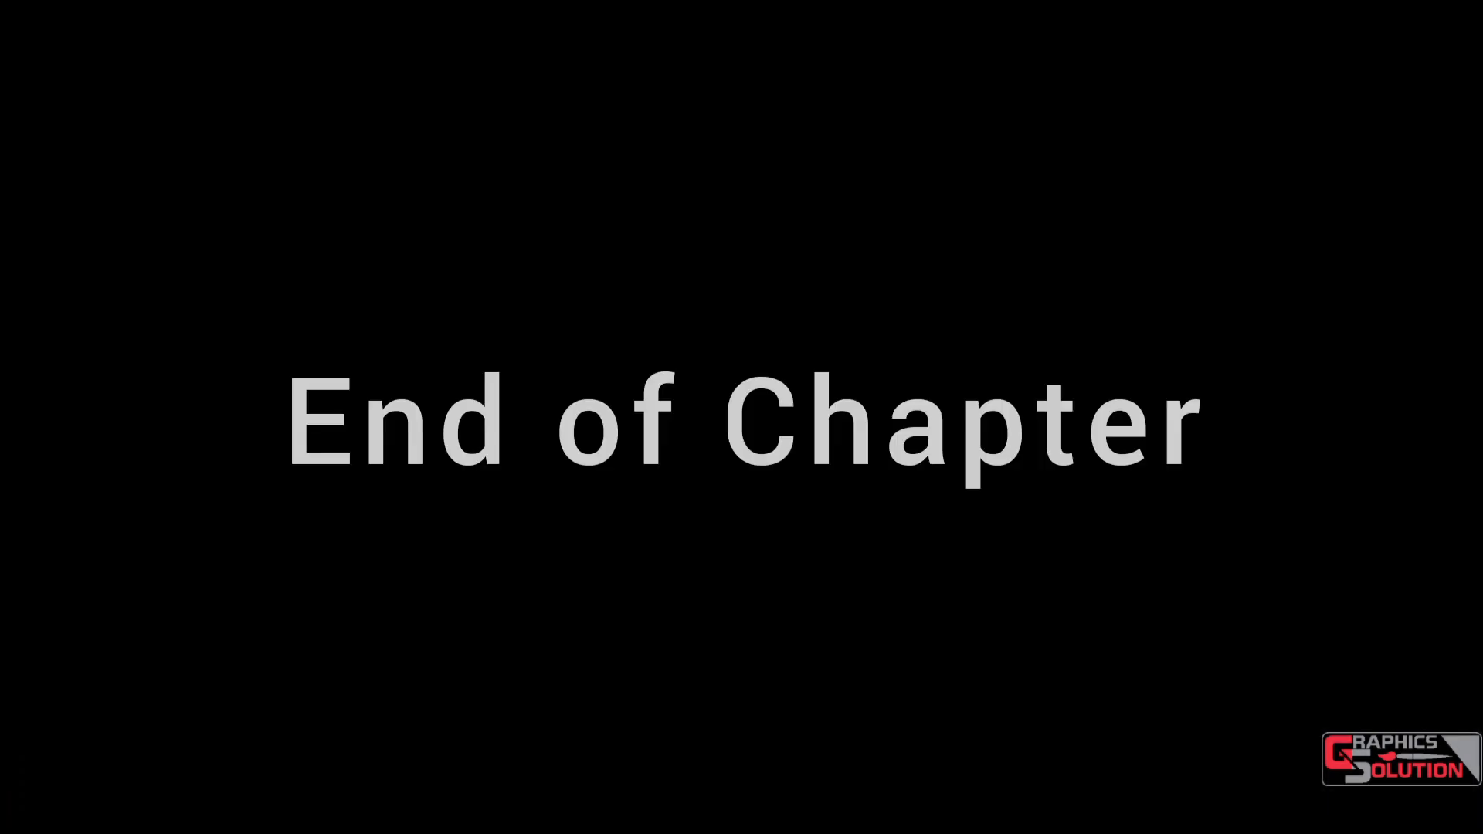